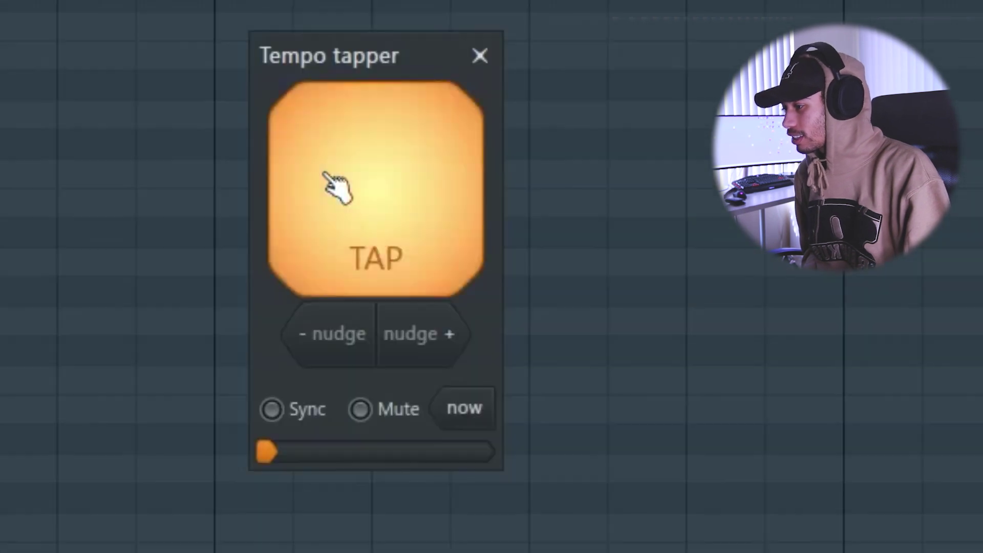
- Close the tempo tapper and record a live four-bar chord and melody take into the Omnisphere piano roll
click(916, 442)
click(470, 68)
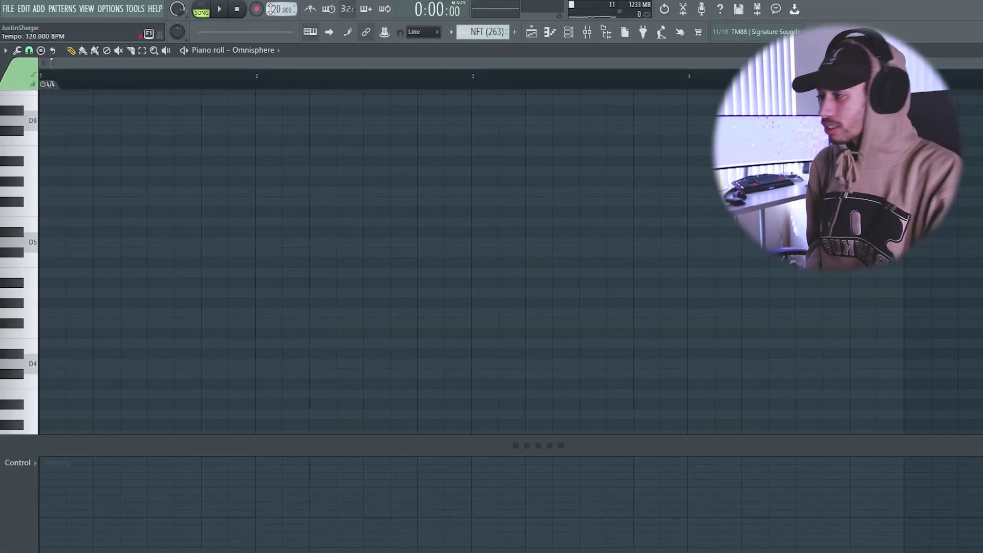
click(582, 34)
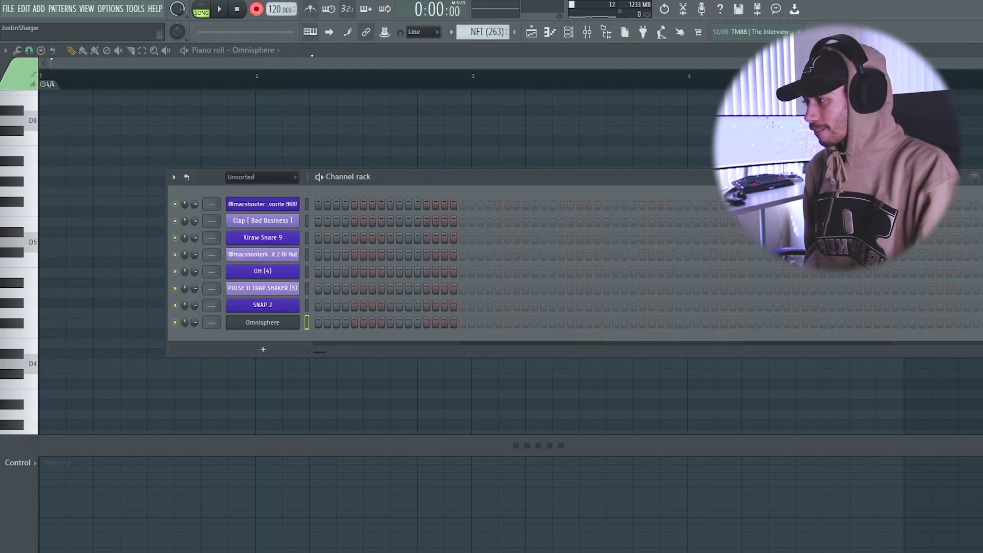
key(F6)
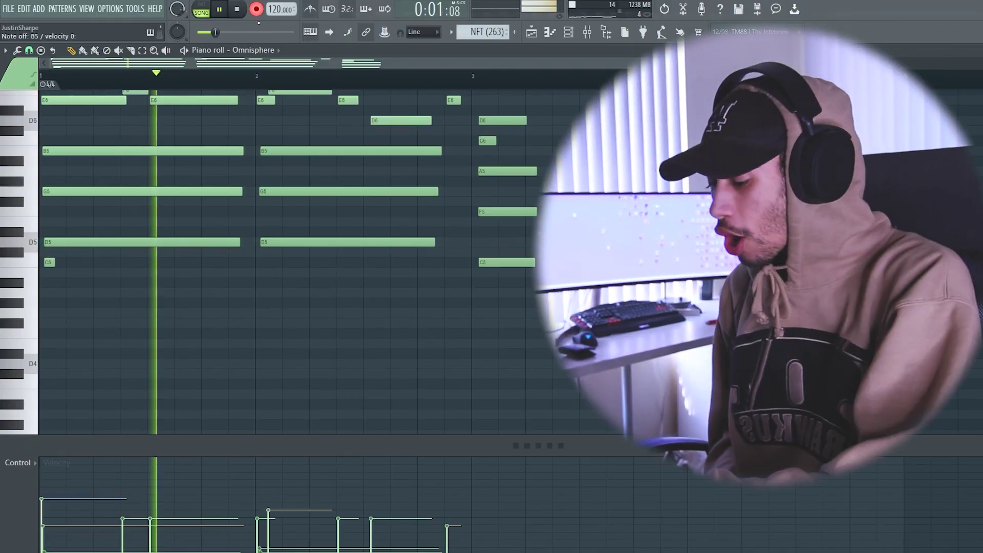
key(space)
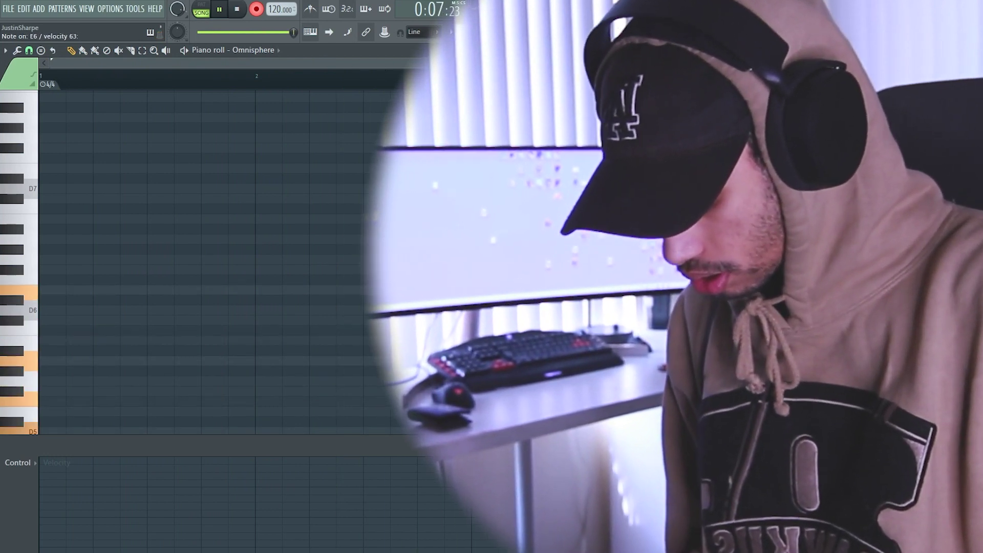
key(space)
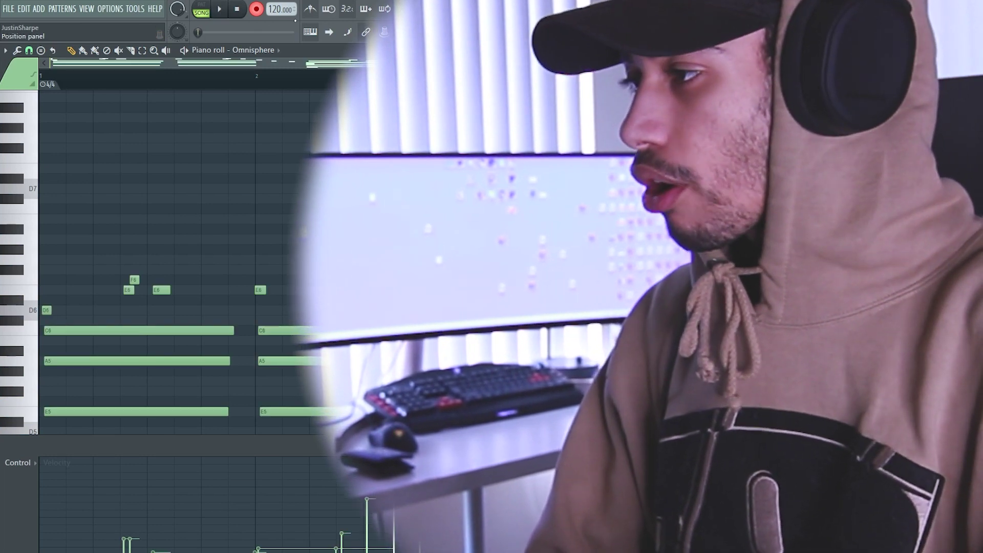
scroll(278, 150, down, 3)
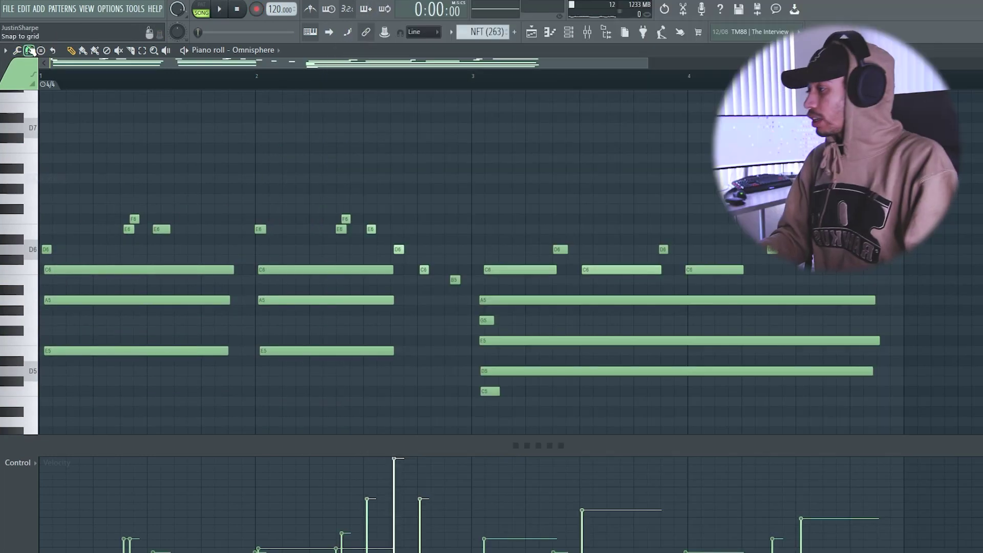
- Quick quantize the recorded Omnisphere notes and raise the opening D6 note to E6
click(19, 51)
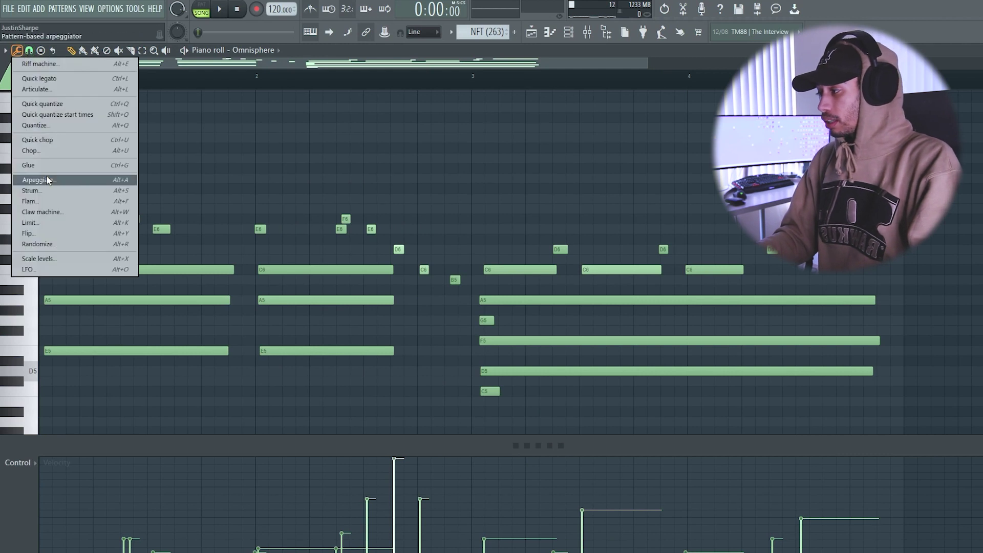
click(67, 105)
key(space)
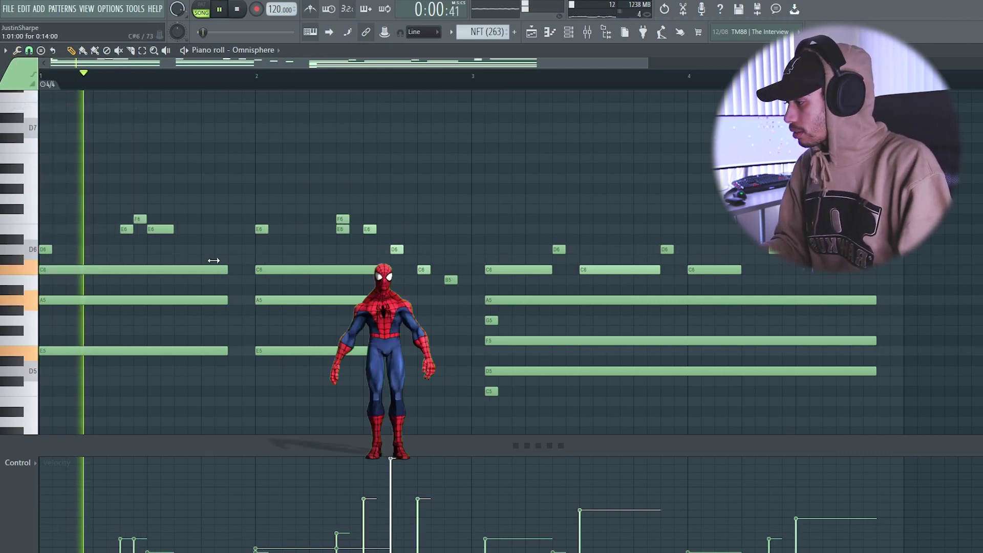
drag(45, 250, 45, 229)
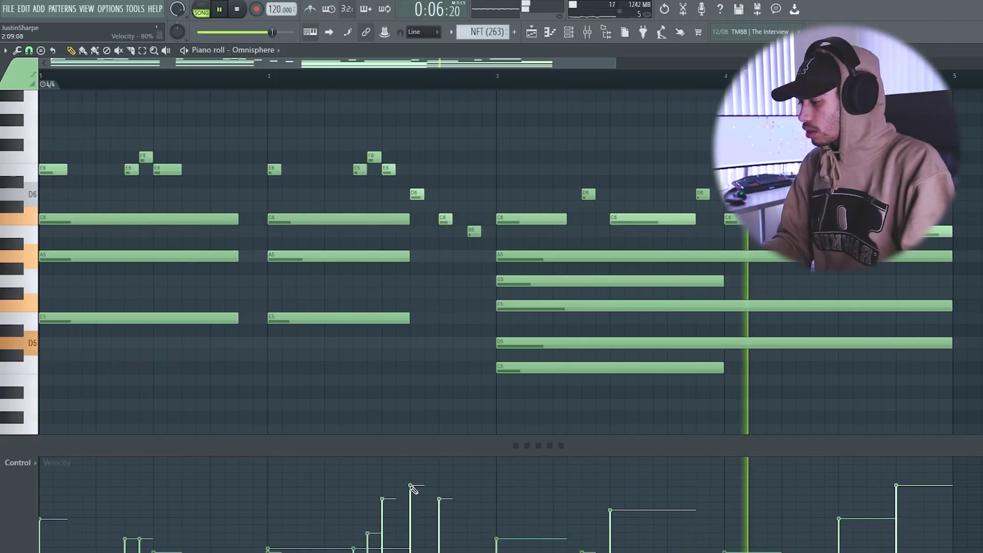
- Even out all note velocities, and vary them with a bipolar velocity level in the piano roll randomizer
mouse_move(979, 497)
mouse_down()
mouse_move(191, 495)
mouse_move(1, 508)
mouse_up()
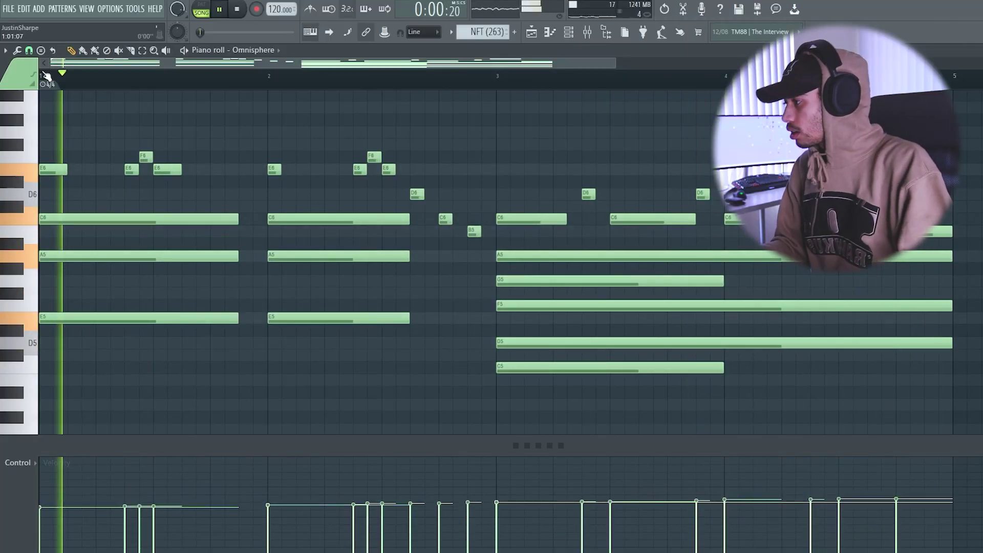
click(16, 51)
click(38, 244)
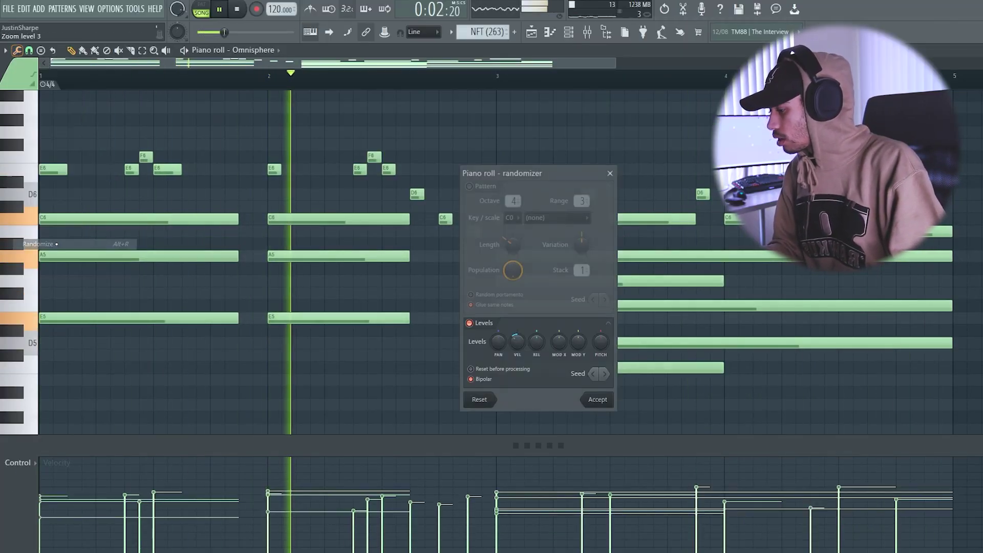
drag(517, 342, 517, 354)
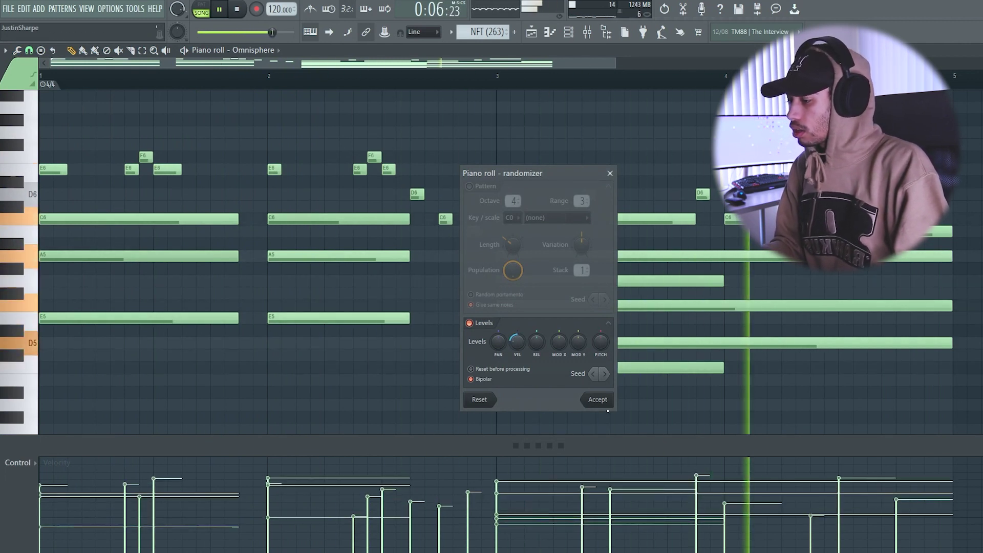
click(606, 402)
- Add a second Omnisphere channel with the Classic Nylon Guitar patch and open its piano roll
click(570, 36)
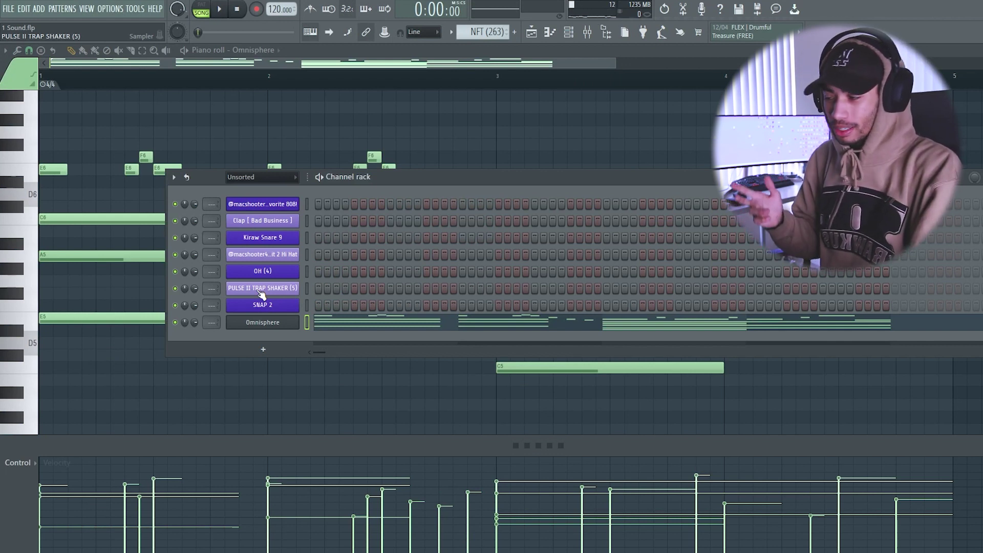
right_click(295, 325)
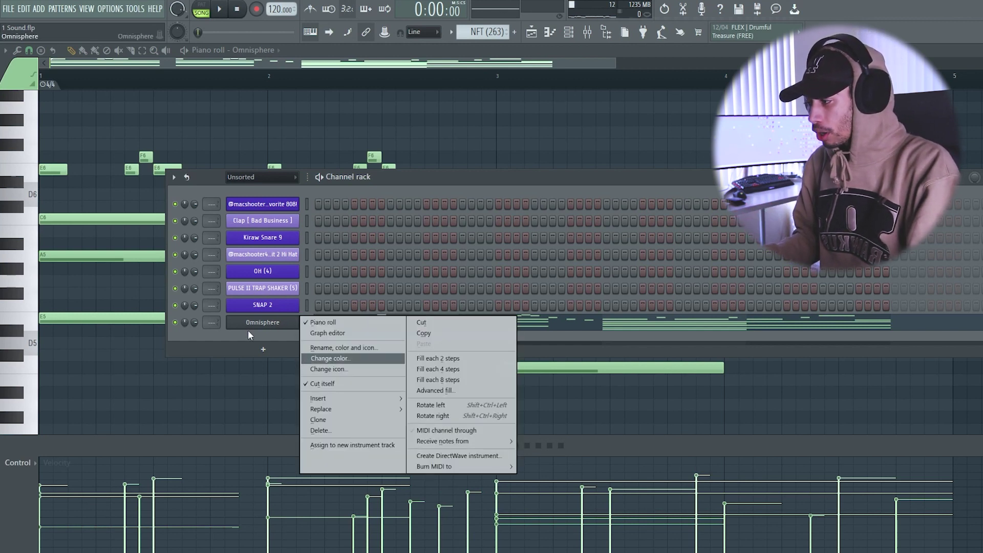
click(250, 330)
right_click(274, 328)
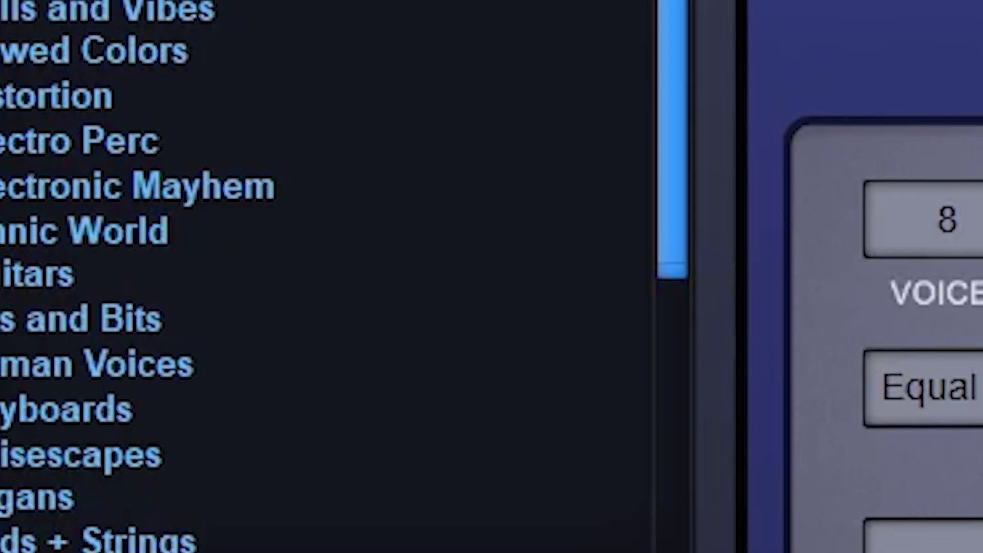
key(F6)
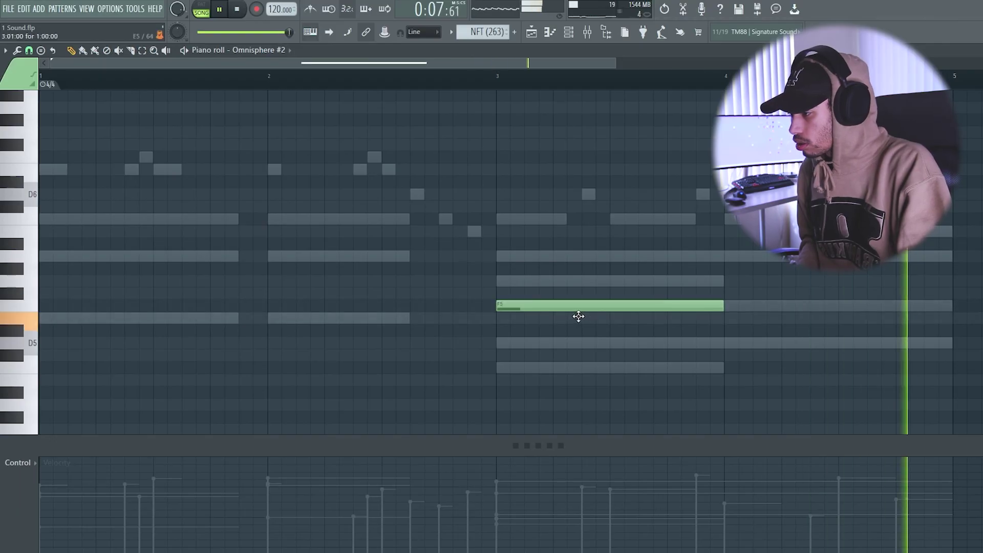
- Add an E5 note in bar 3, raise the velocities, and shorten both notes so E5 directly follows F5
click(559, 318)
mouse_move(609, 545)
mouse_down()
mouse_move(479, 488)
mouse_move(393, 478)
mouse_move(568, 490)
mouse_up()
drag(589, 318, 621, 324)
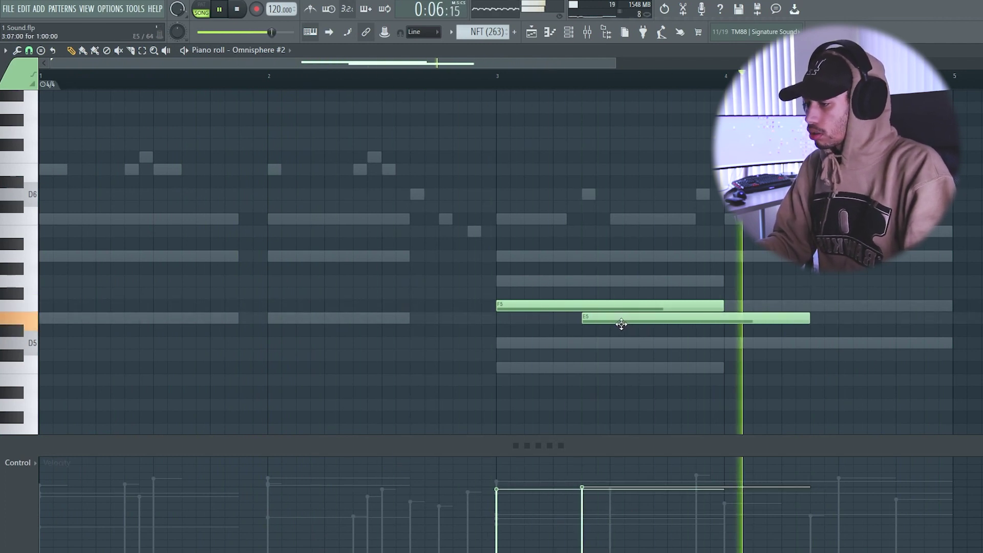
key(ctrl+a)
drag(722, 306, 579, 307)
key(ctrl+d)
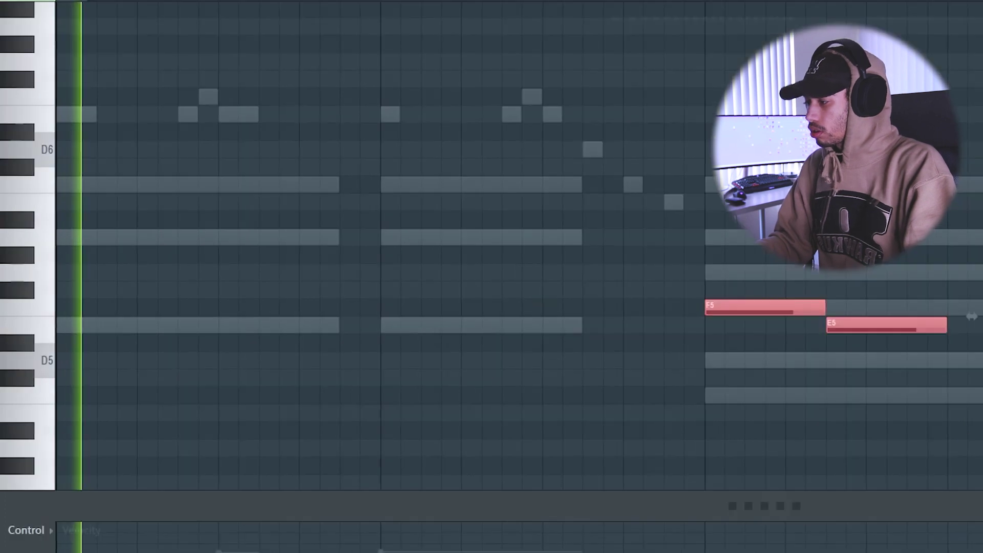
- Place an A5 note at the start of bar 1 and an E5 note at the middle of the bar
key(space)
click(62, 237)
key(space)
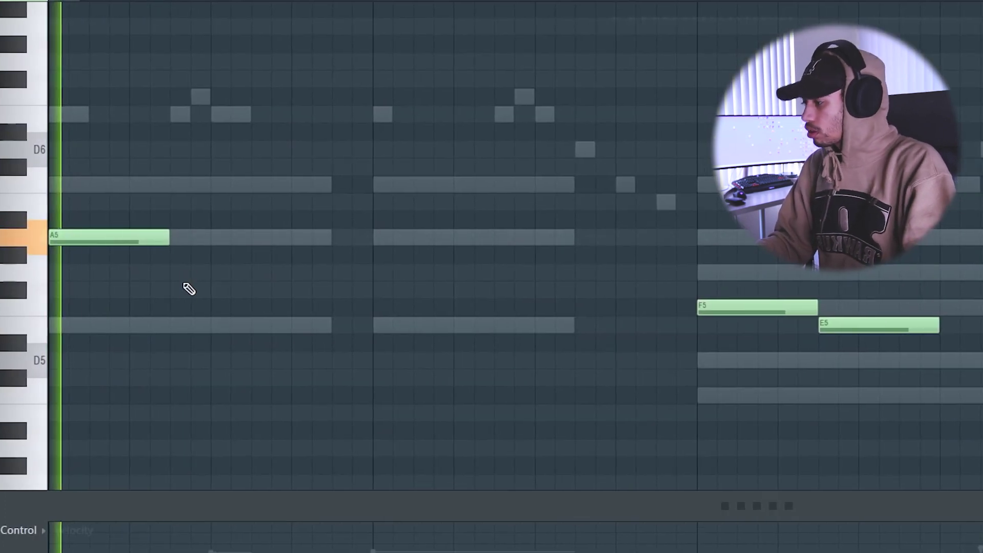
click(177, 324)
drag(169, 318, 239, 329)
- Place a C6 note at the start of bar 2, matching the length of the other notes
click(367, 186)
key(space)
right_click(375, 189)
click(397, 182)
drag(392, 180, 368, 183)
key(space)
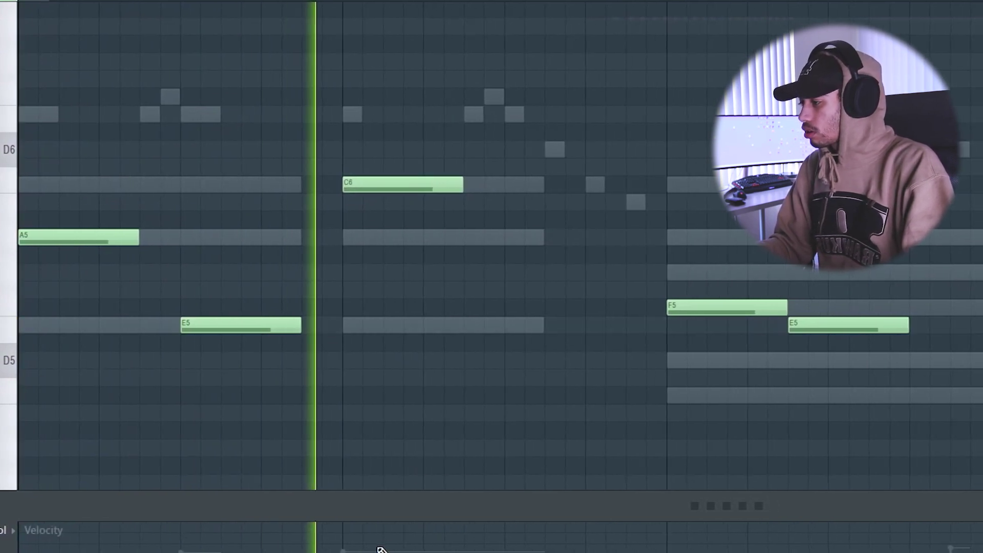
- Add a B5 note directly after the C6 note in bar 2 and audition the pattern
key(space)
click(467, 238)
right_click(466, 238)
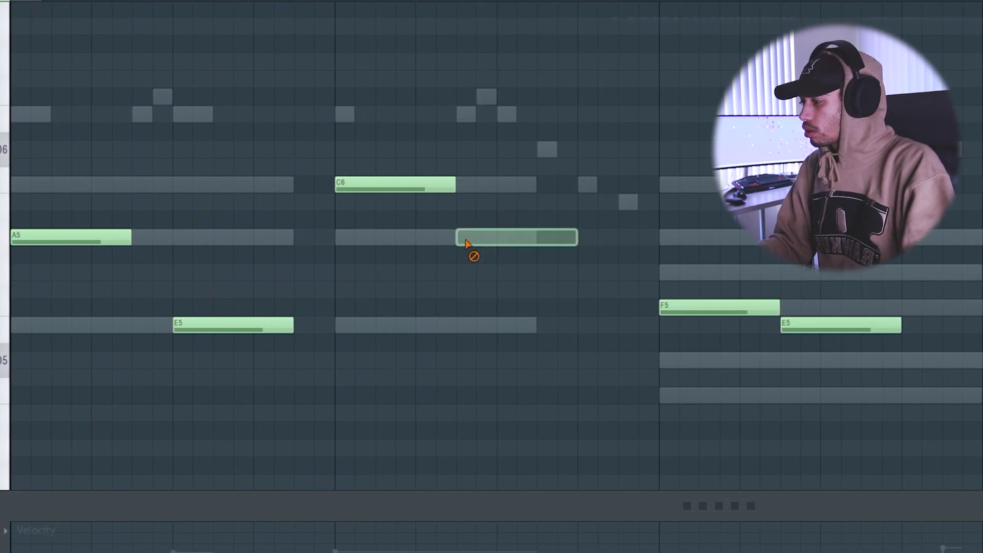
click(456, 206)
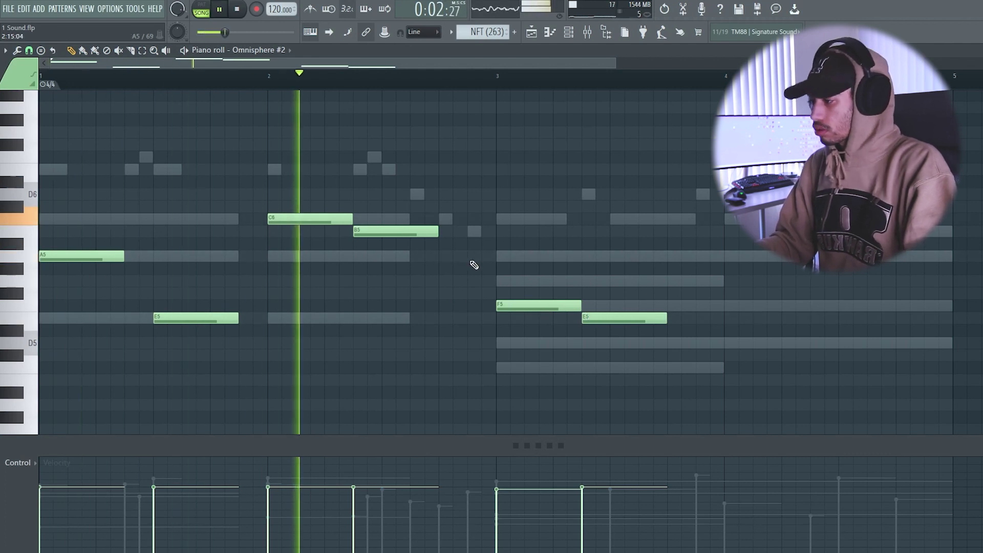
key(space)
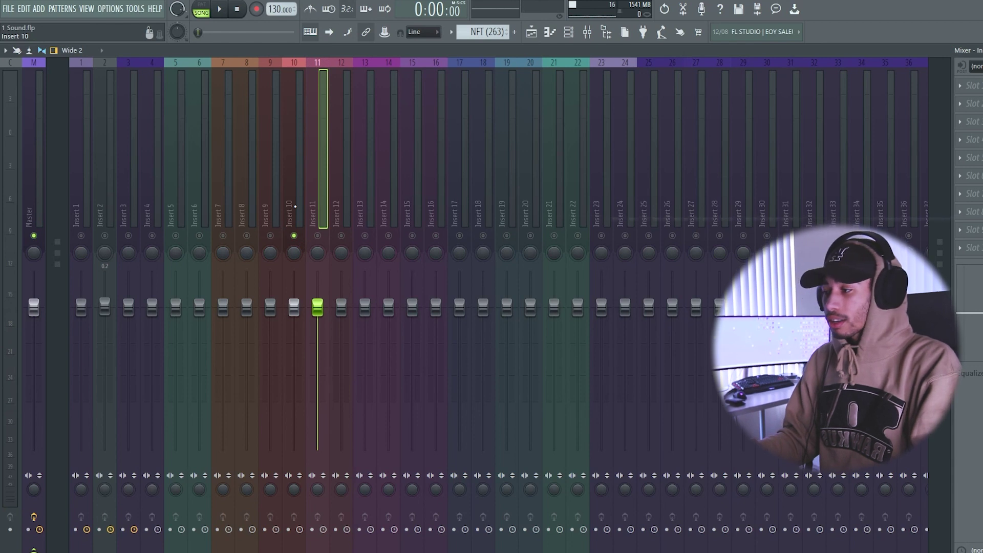
- Load the Choral effect on mixer insert 10, with Width at maximum and Feedback raised slightly
click(978, 87)
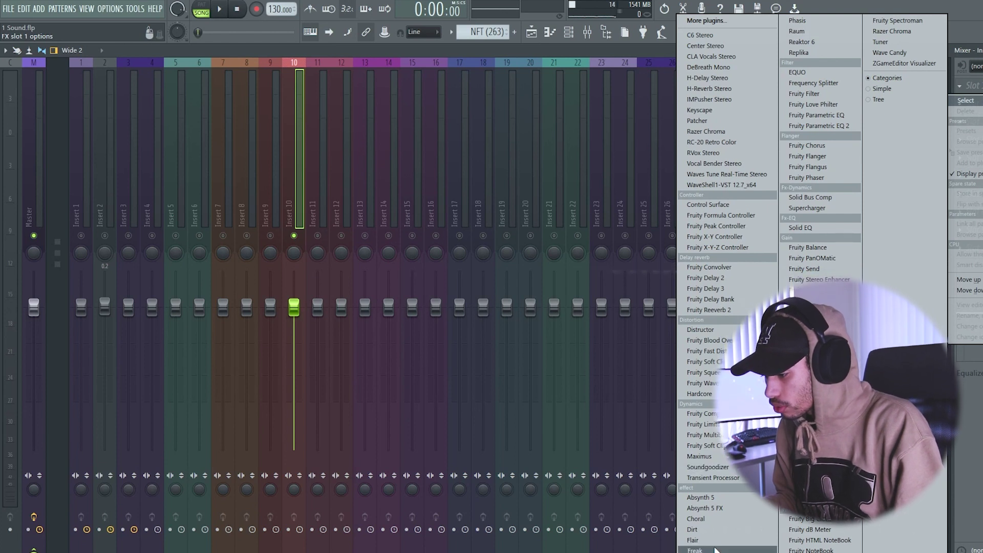
click(696, 518)
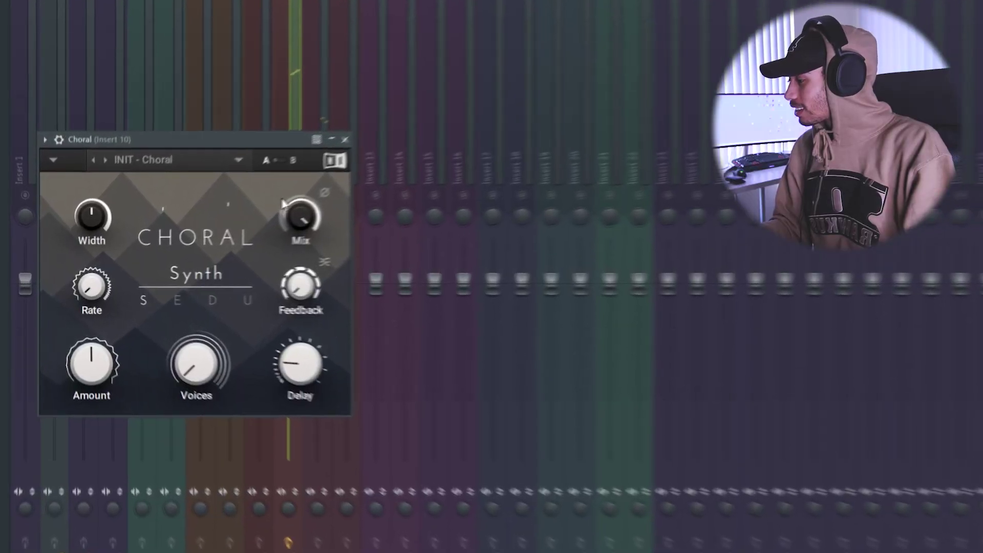
mouse_move(109, 201)
drag(108, 201, 108, 150)
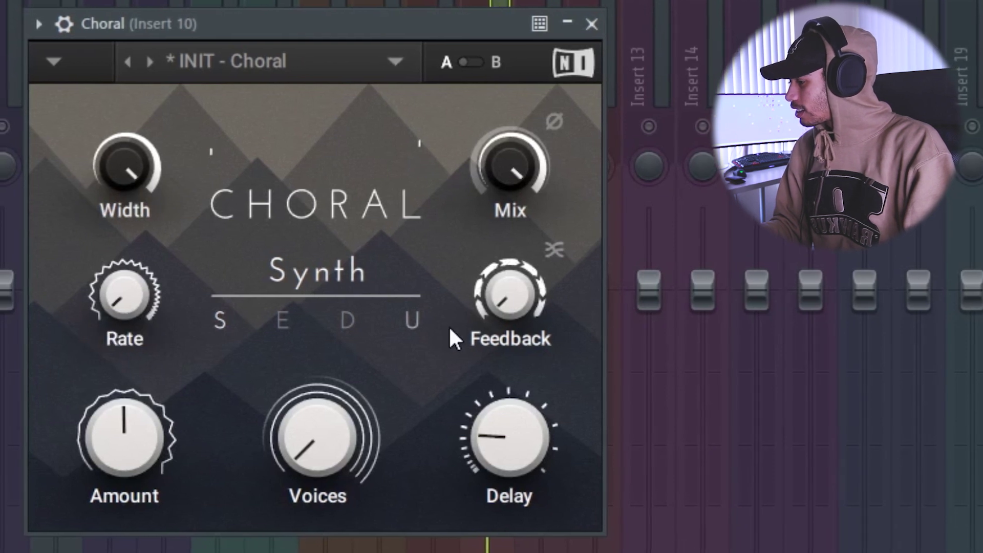
drag(504, 297, 519, 314)
key(Escape)
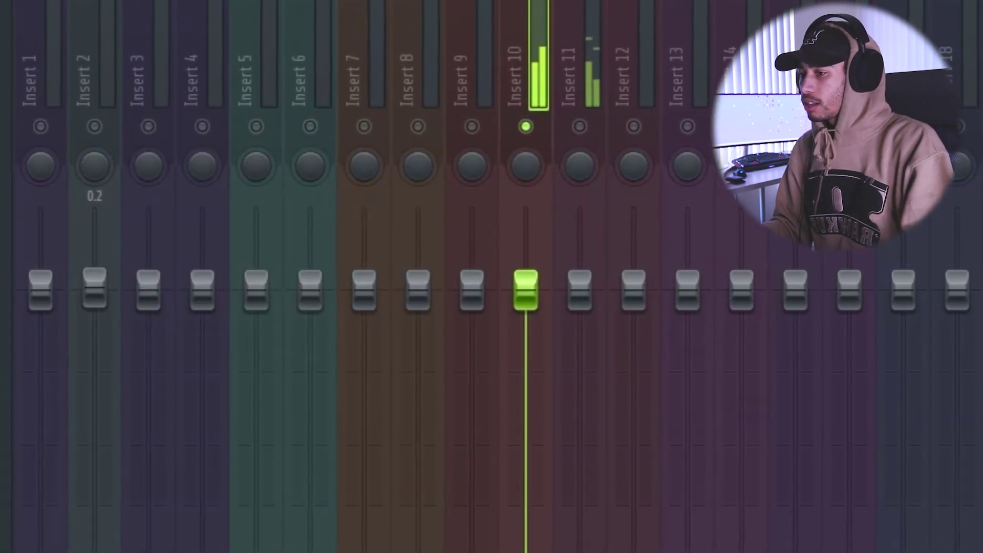
- Set Choral's Voices to 3.00 on insert 10 and reduce Amount slightly below centre
click(981, 153)
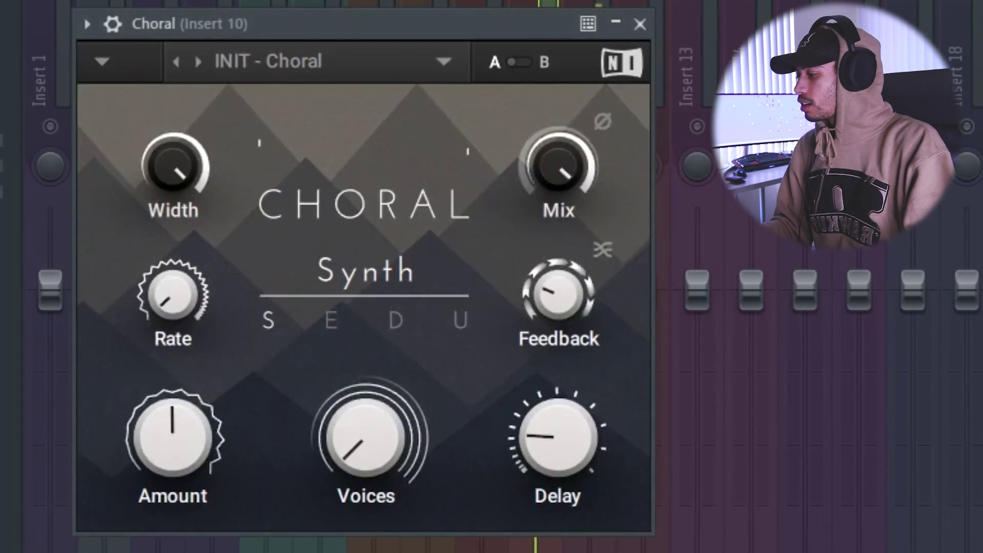
drag(396, 417, 396, 364)
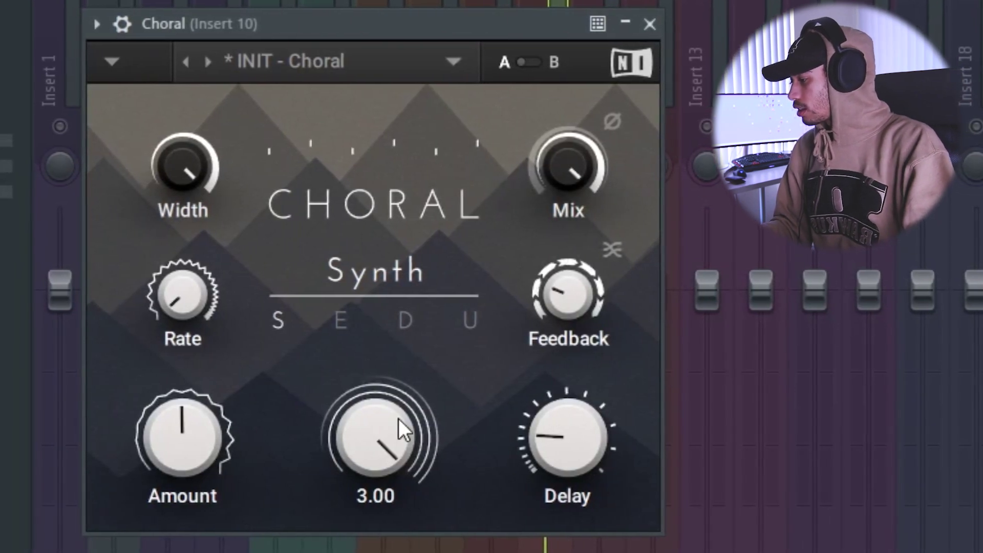
drag(181, 416, 219, 461)
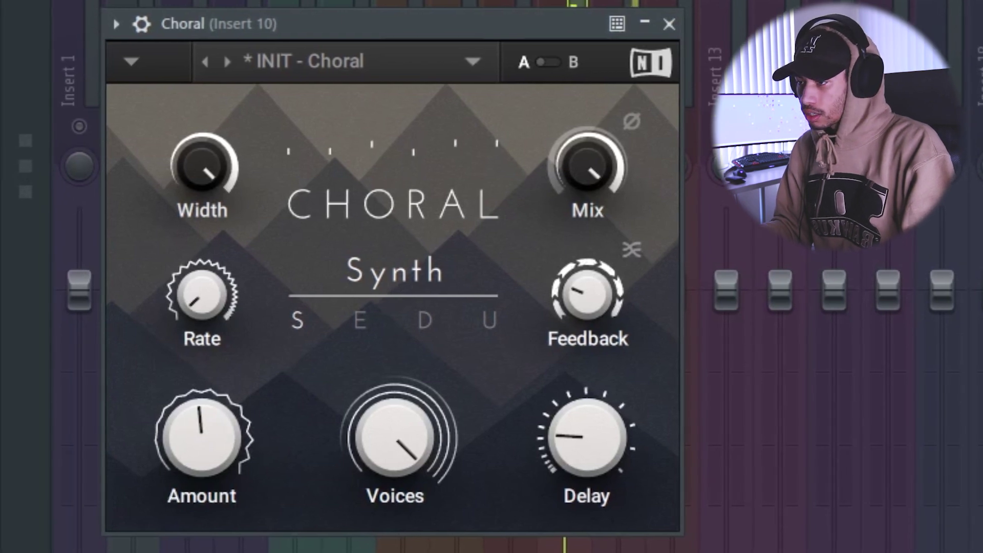
key(Escape)
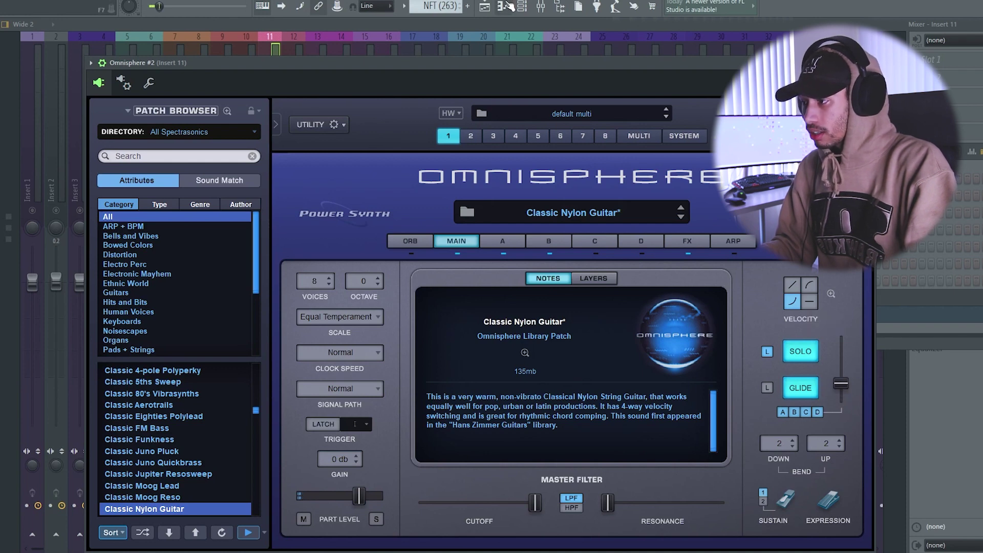
- Check the Omnisphere #2 notes and load H-Reverb Stereo on mixer insert 11 with dry/wet at 32.4
click(527, 6)
click(466, 319)
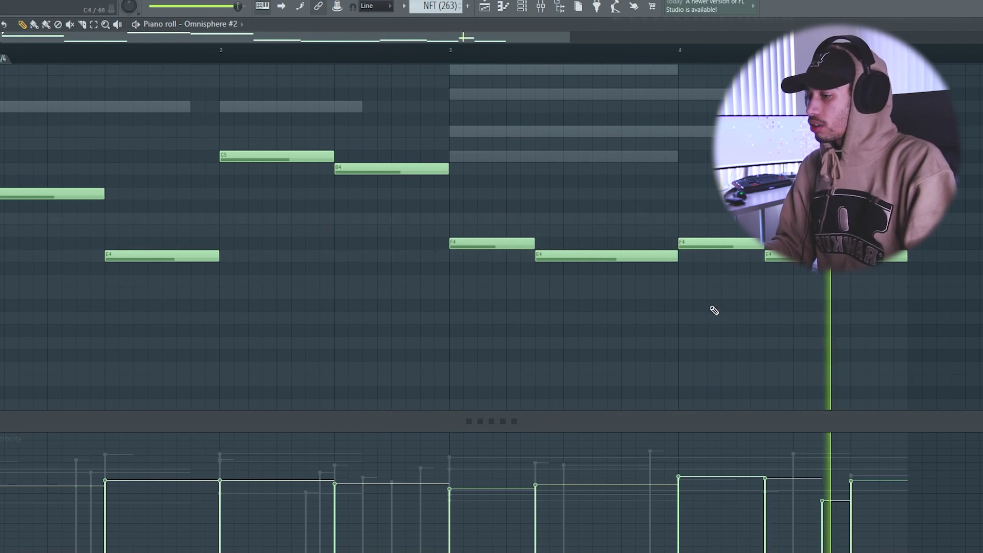
click(543, 7)
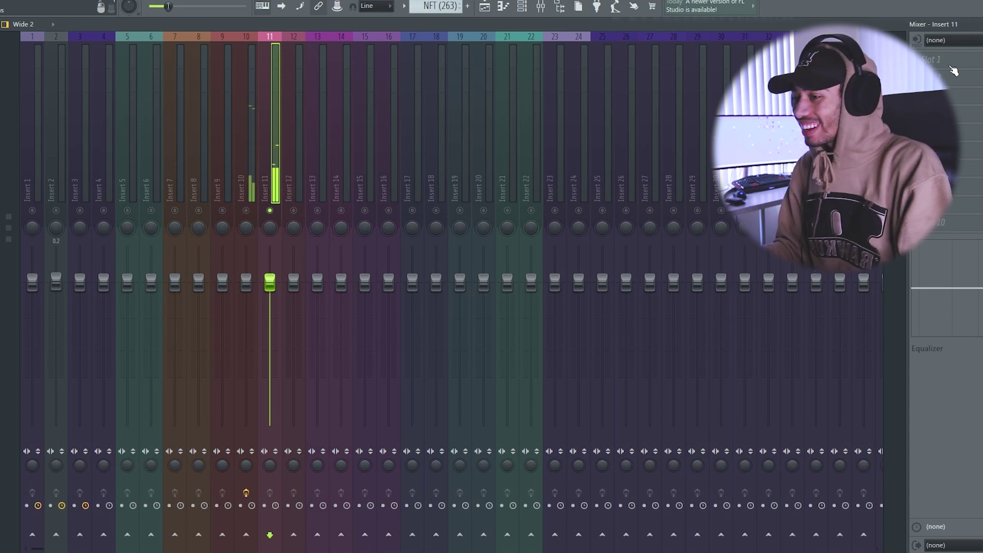
click(952, 67)
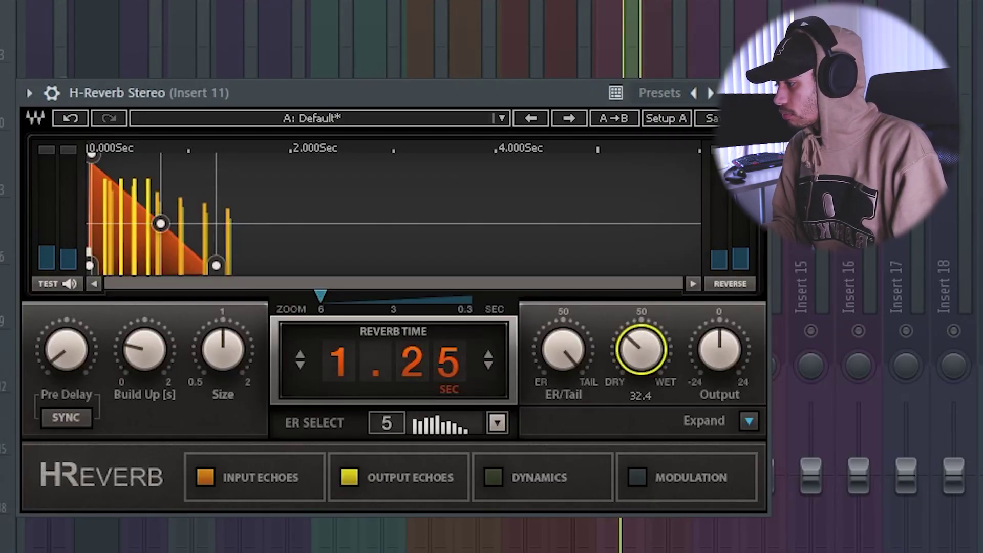
key(space)
key(Escape)
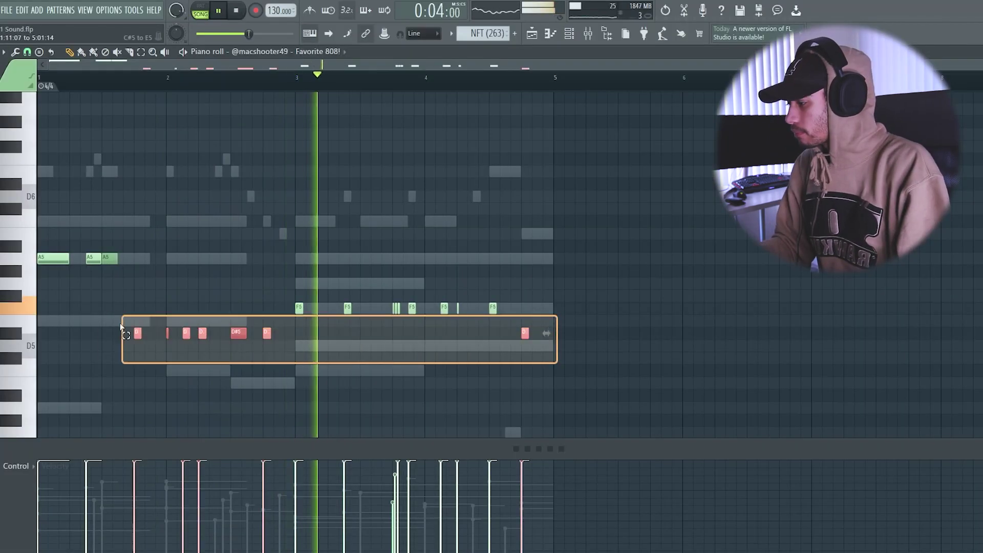
- Transpose the 808's D#5 notes up one semitone to E5 and deselect them
drag(128, 316, 123, 314)
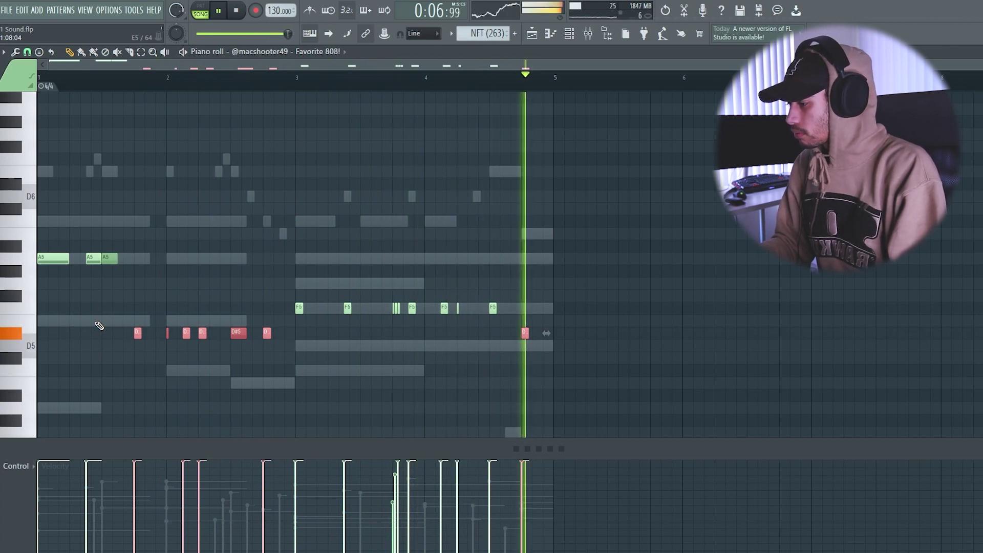
key(shift+Up)
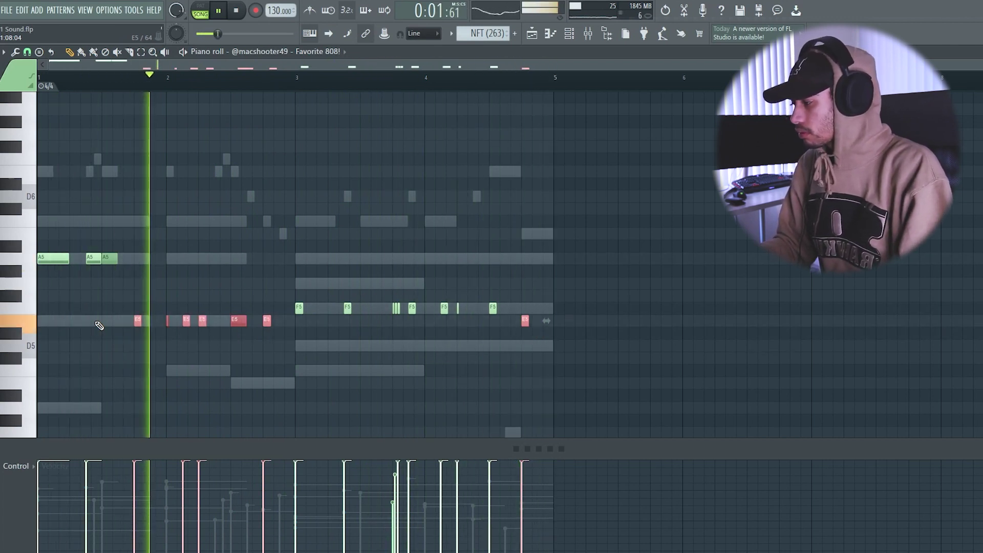
ctrl+click(292, 235)
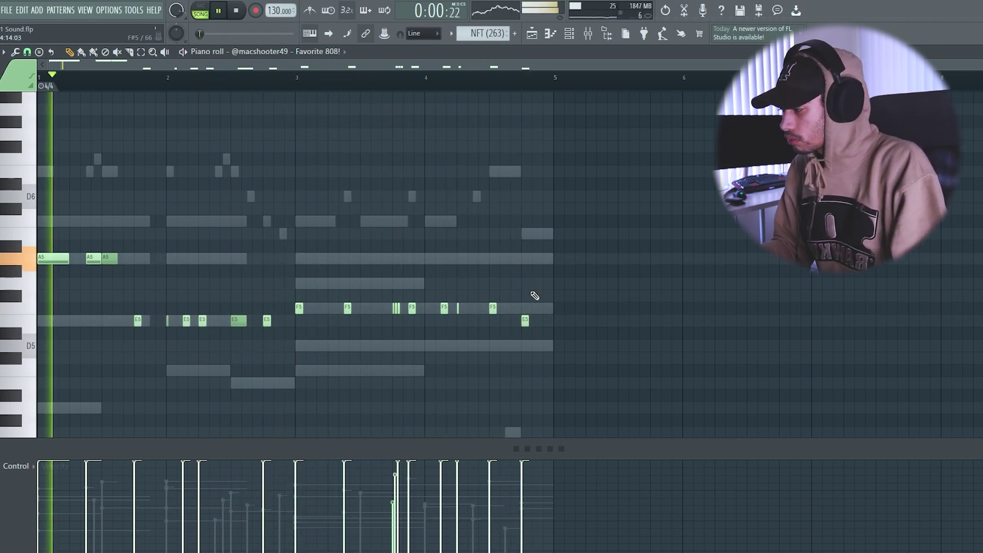
- Place claps on steps 9, 25 and 41 of the Clap [ Bad Business ] channel
click(568, 34)
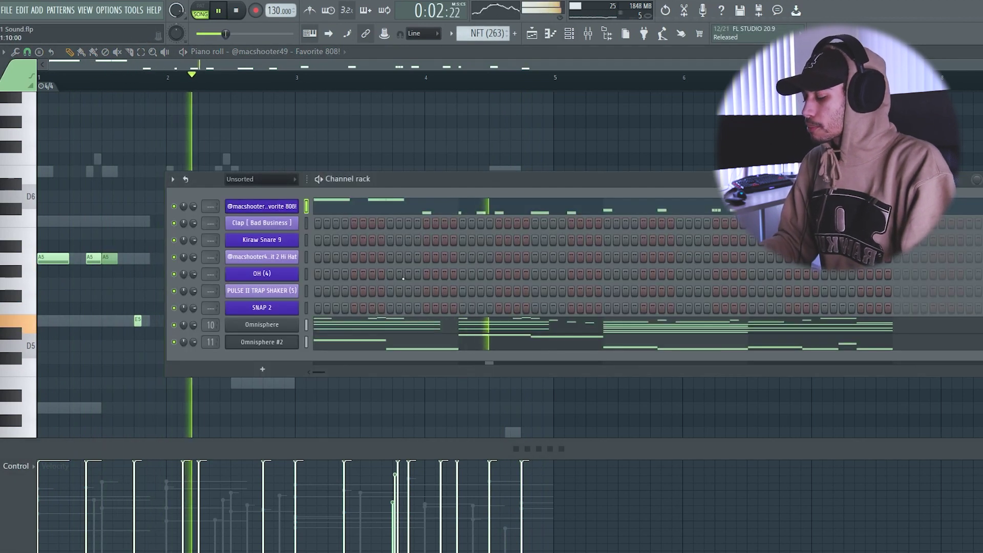
click(390, 224)
click(535, 223)
click(680, 223)
key(space)
- Fill every 2 steps of the Hit 2 Hi Hat channel and open its notes in the piano roll
right_click(297, 256)
click(437, 292)
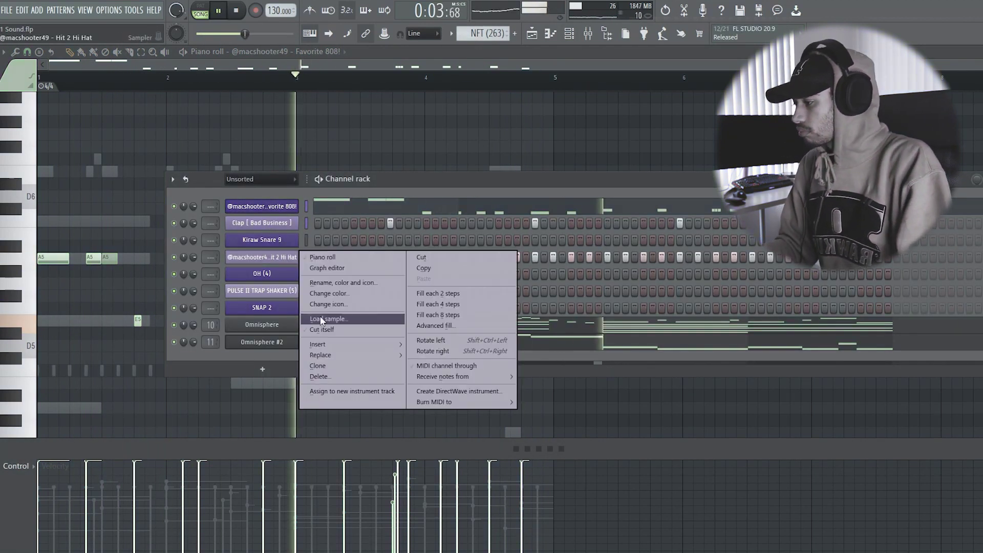
click(312, 259)
scroll(179, 83, up, 5)
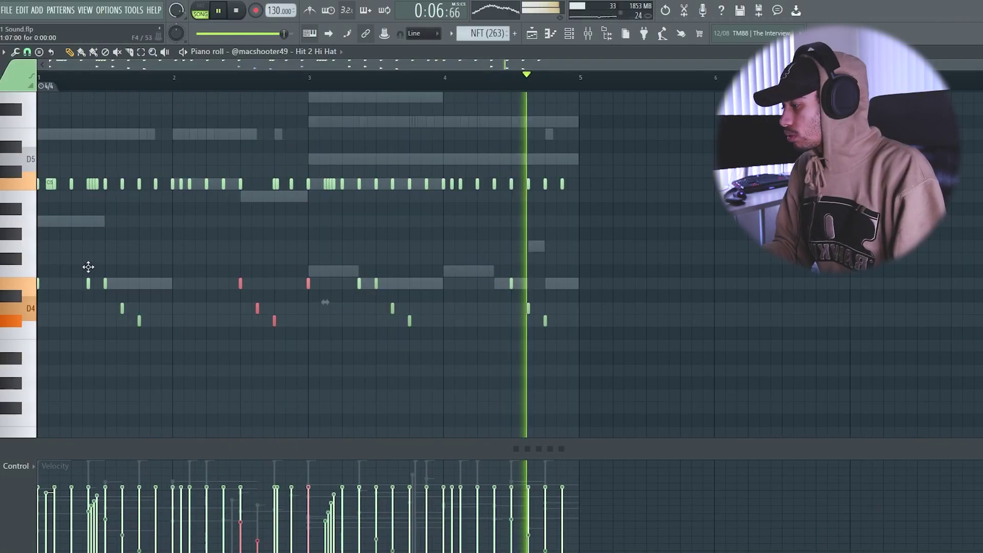
- Select the three descending low hi-hat notes in bar 1 and add a short G4 hi-hat note in that bar's second beat
drag(93, 256, 186, 395)
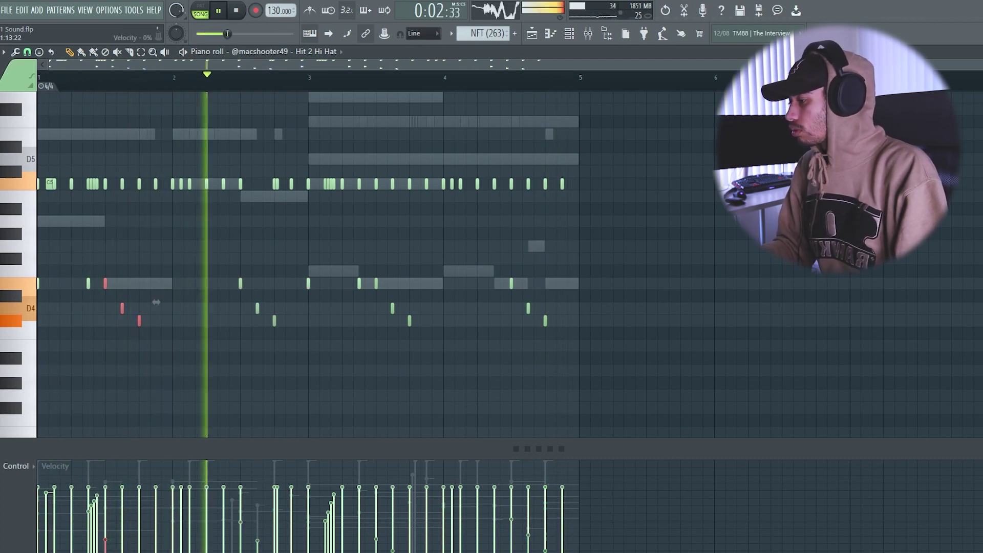
click(568, 33)
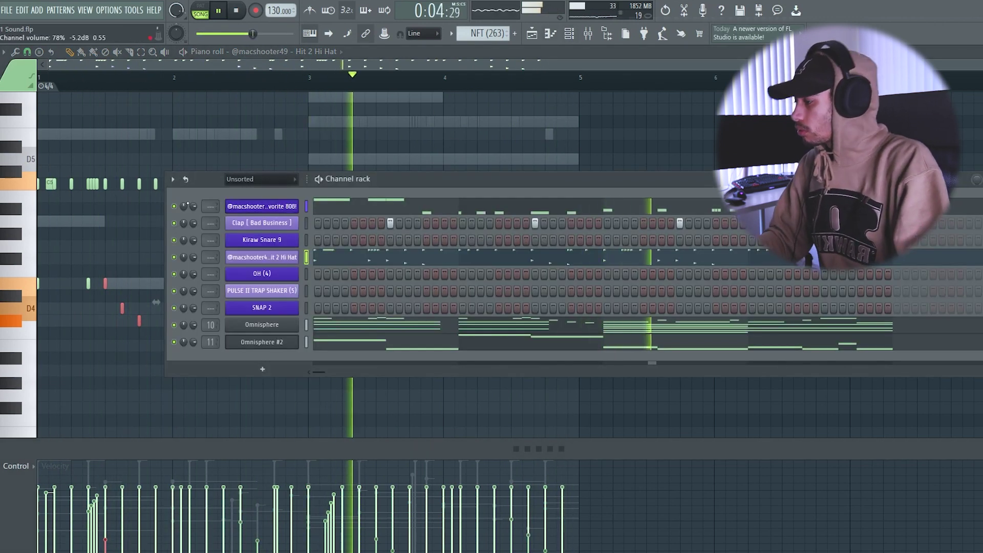
click(86, 246)
- Select the E4 hi-hat notes across the pattern and set their velocities to varied low levels
drag(532, 267, 32, 290)
drag(96, 531, 17, 530)
click(240, 532)
click(308, 527)
click(359, 525)
click(376, 538)
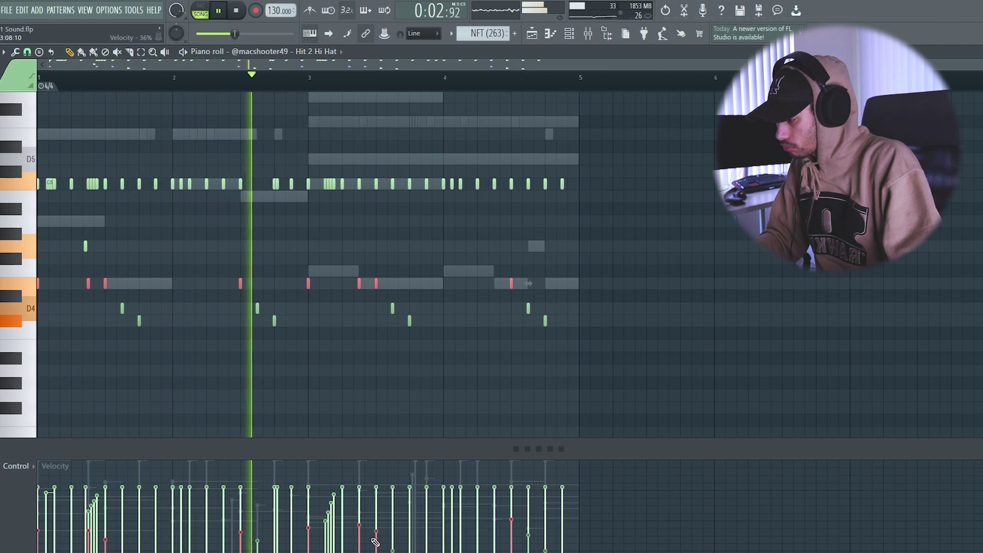
click(511, 534)
- Place an open hat on step 5 of the OH (4) channel and open that channel's settings
click(570, 34)
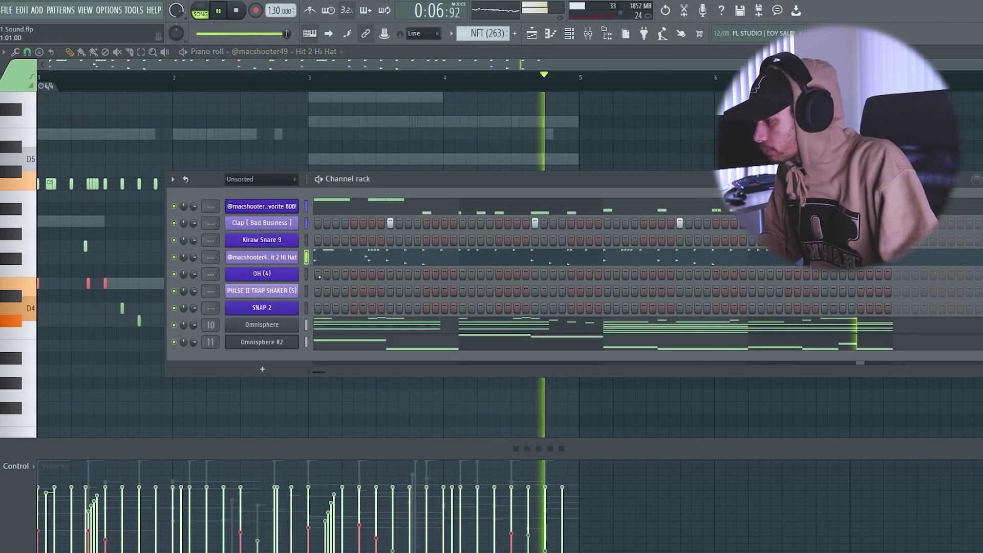
click(370, 275)
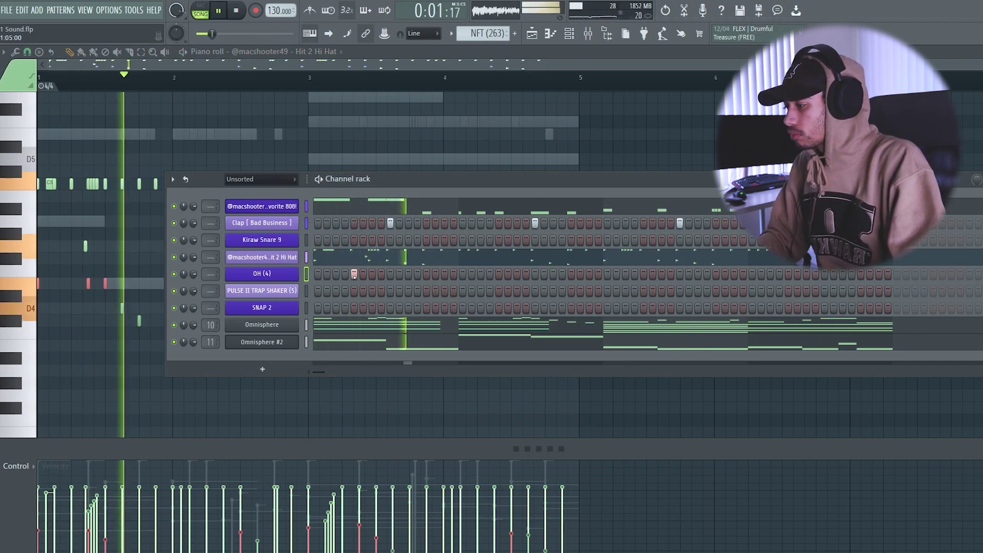
click(251, 274)
click(420, 180)
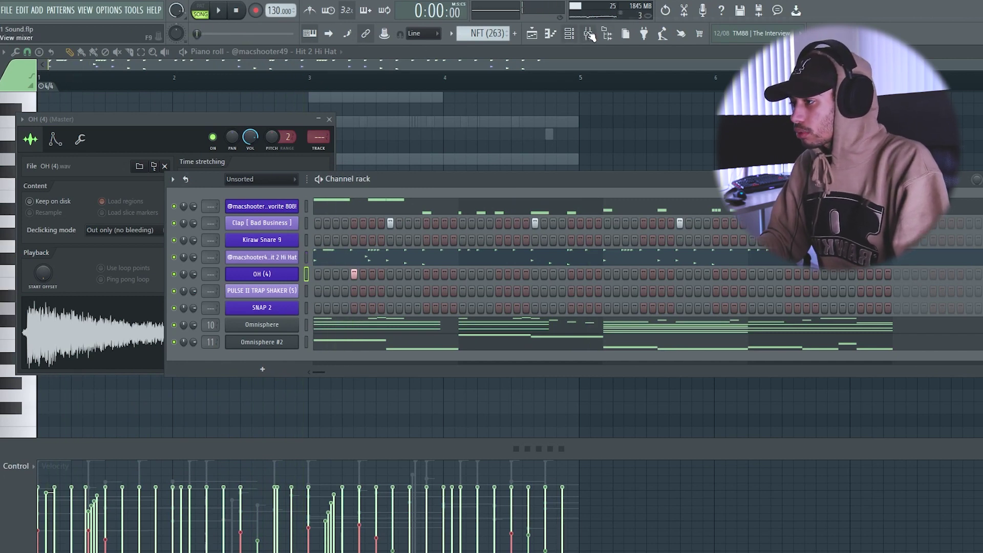
- Add the BU - Normal Clap sample from the STASHPACK Claps folder as a new channel below Clap [ Bad Business ]
click(533, 33)
key(space)
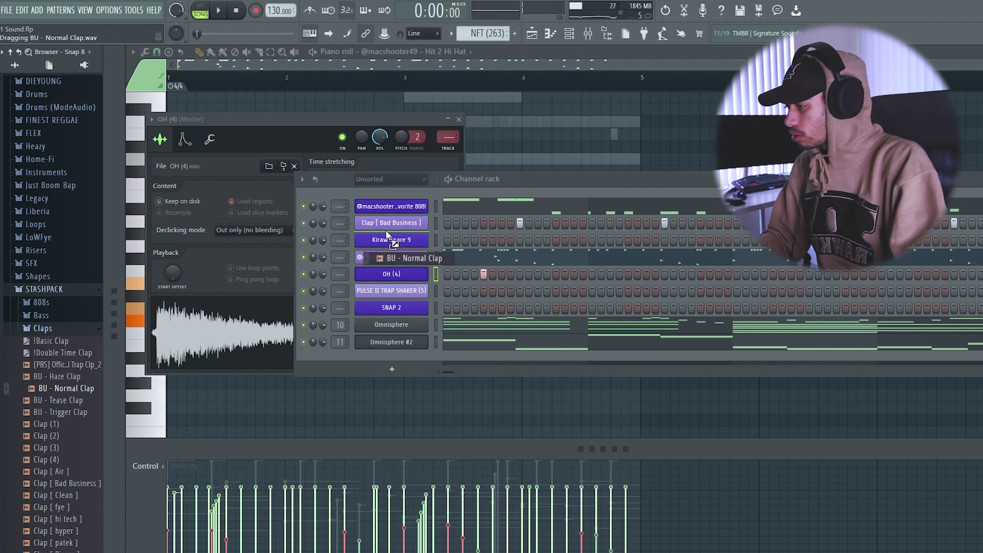
drag(388, 234, 391, 238)
click(72, 320)
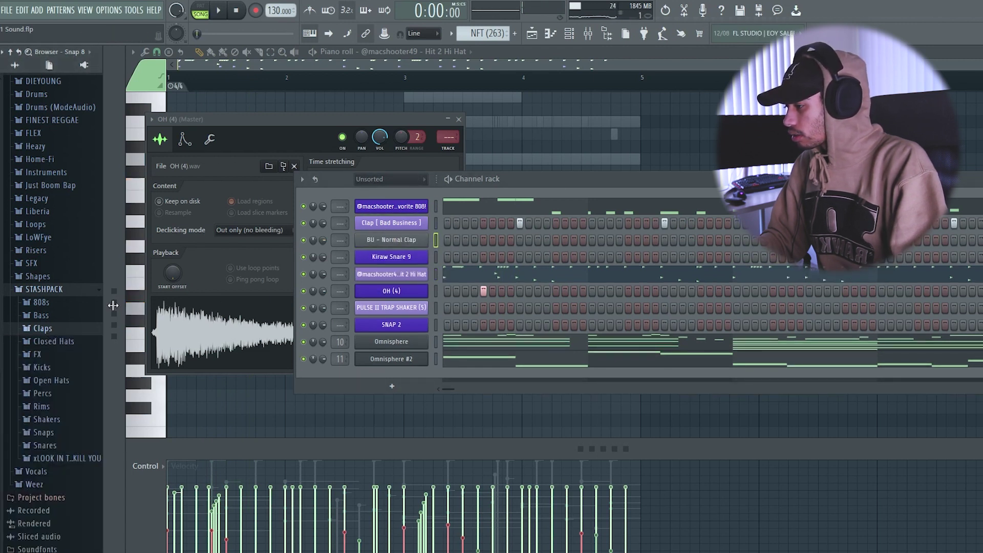
- Copy the Clap [ Bad Business ] steps and paste them into the BU - Normal Clap channel
right_click(400, 225)
click(554, 235)
right_click(402, 241)
click(559, 261)
- Open the BU - Normal Clap notes in the piano roll and set snap to (none)
right_click(400, 239)
click(452, 239)
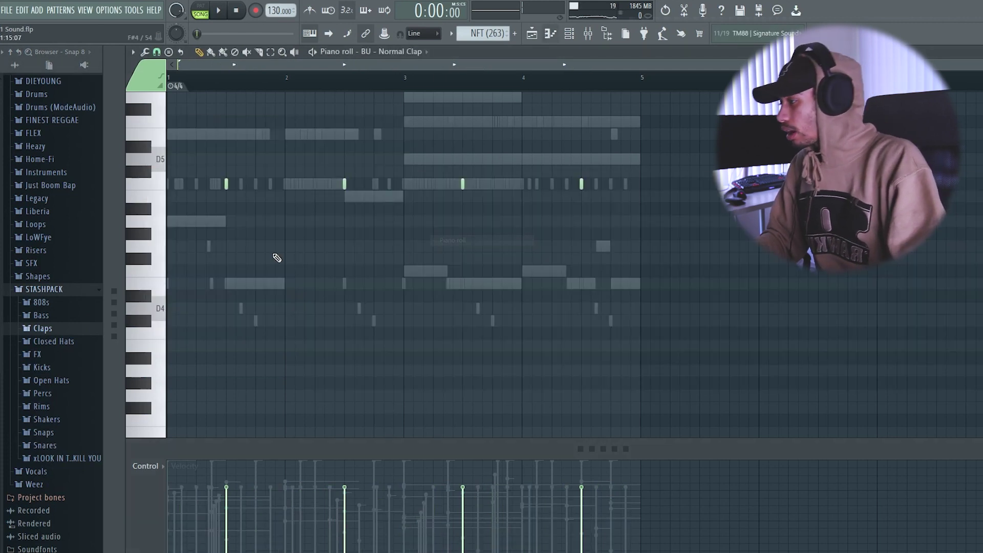
click(157, 52)
click(171, 106)
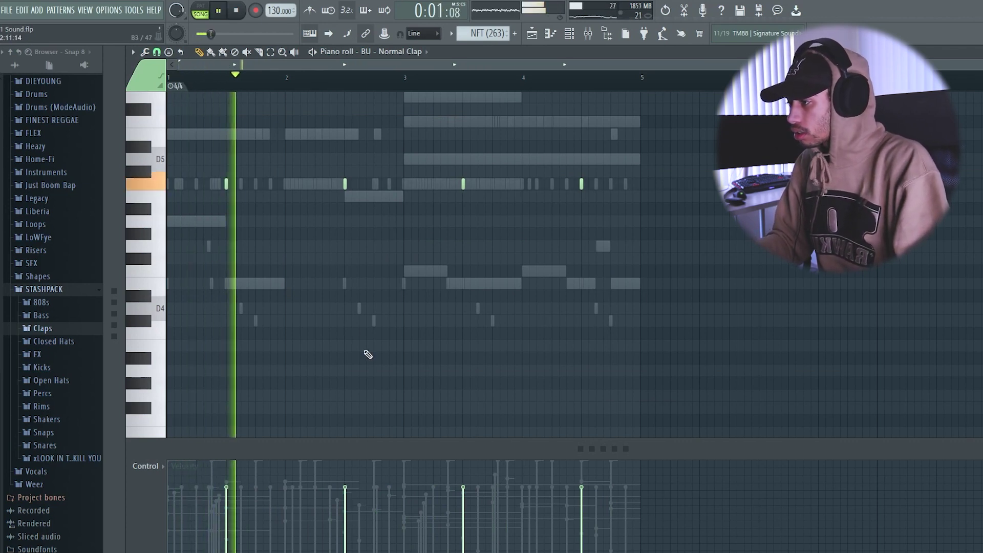
- Clone the Omnisphere channel in the channel rack
click(570, 35)
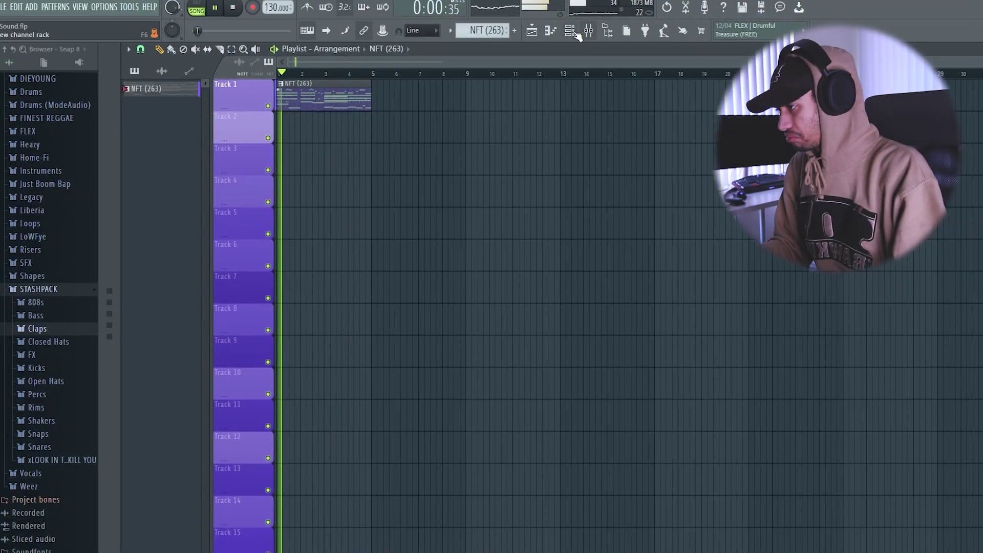
click(573, 31)
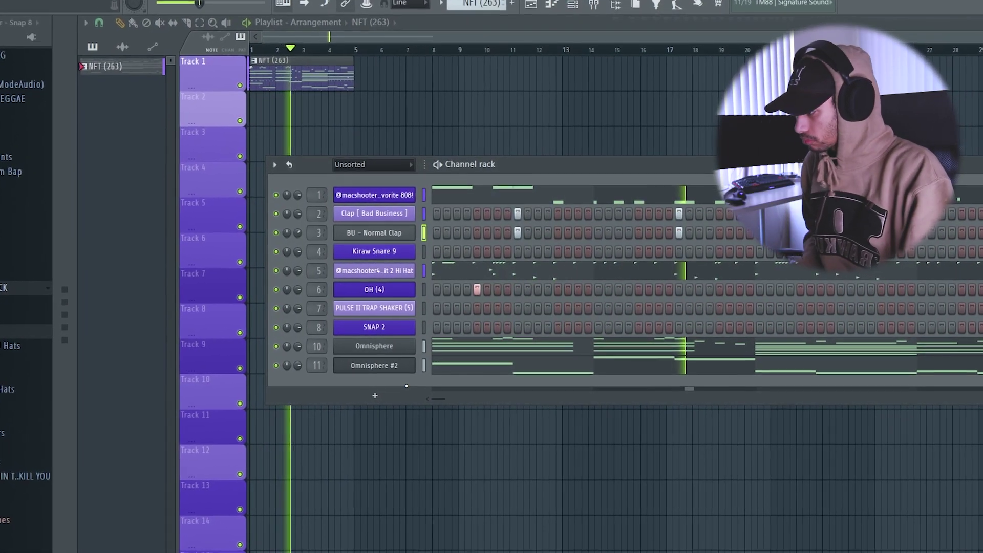
right_click(415, 362)
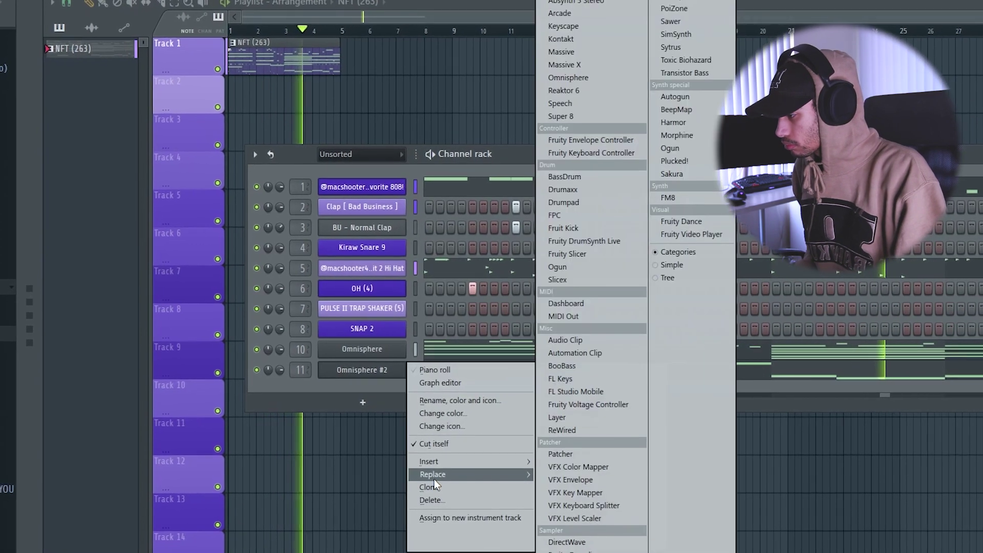
right_click(382, 345)
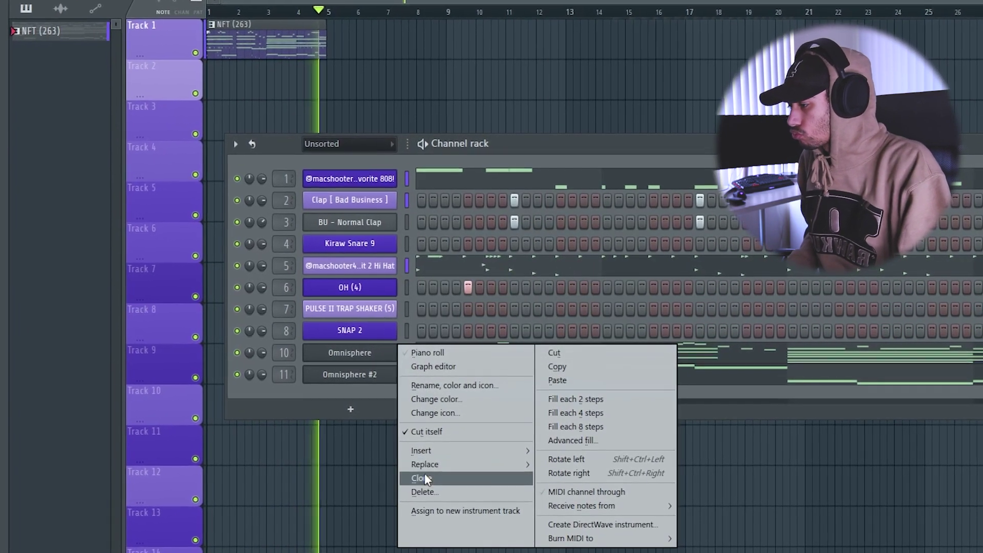
click(423, 475)
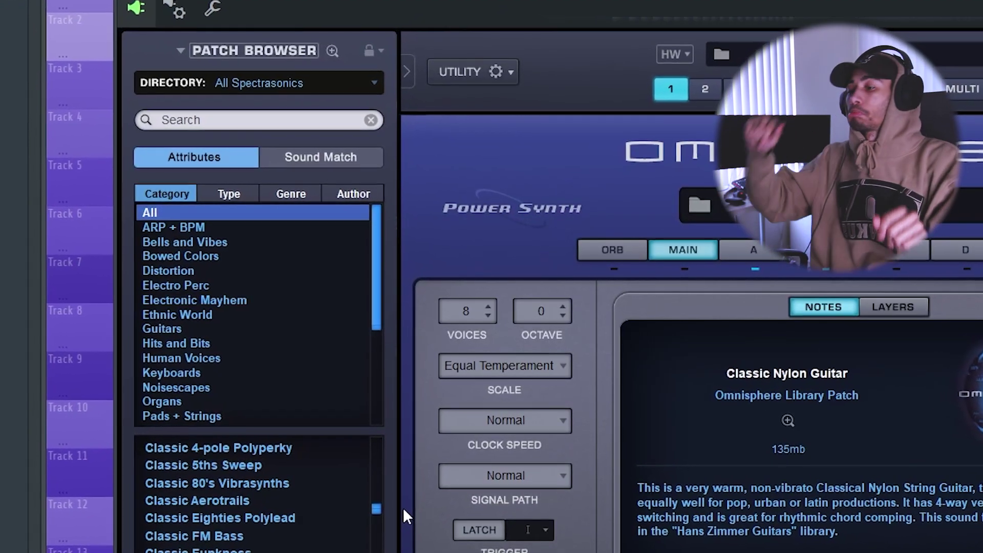
- Quick quantize the recorded Omnisphere #3 notes in the piano roll with snap set to 1/2 beat
key(F6)
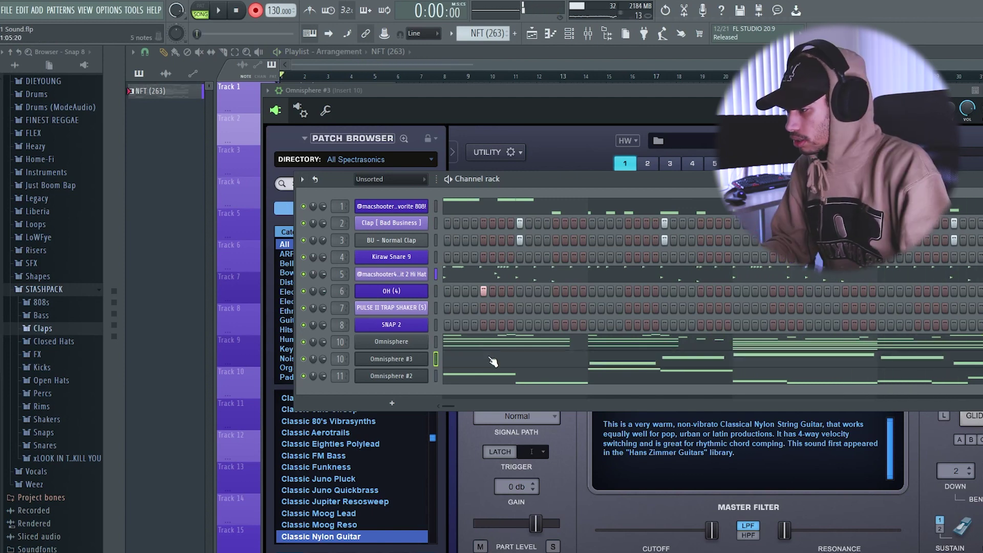
click(495, 361)
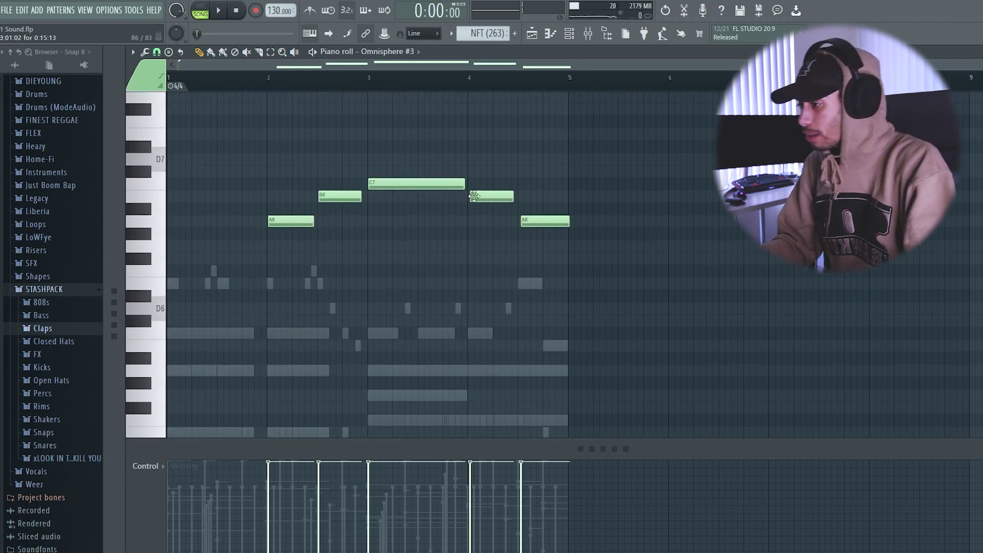
click(135, 52)
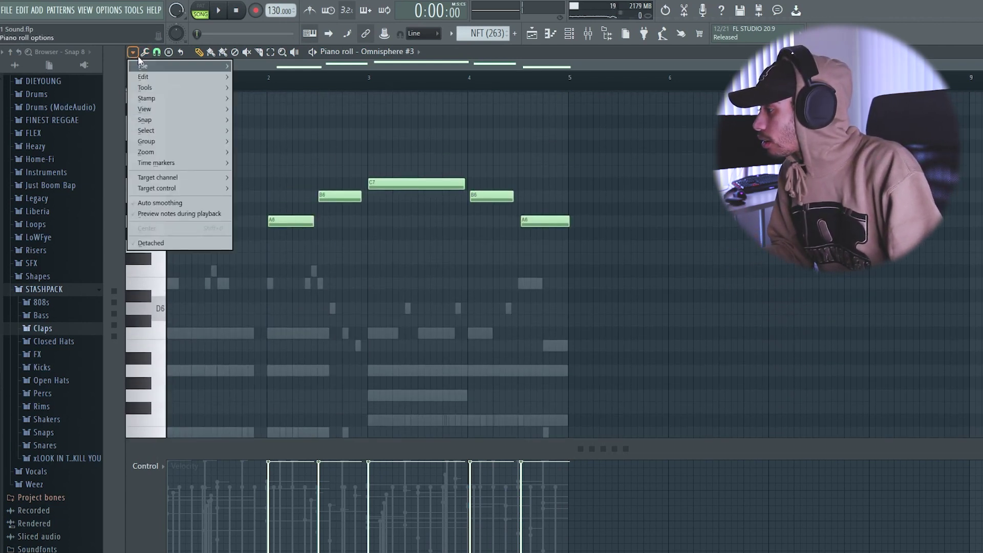
mouse_move(145, 56)
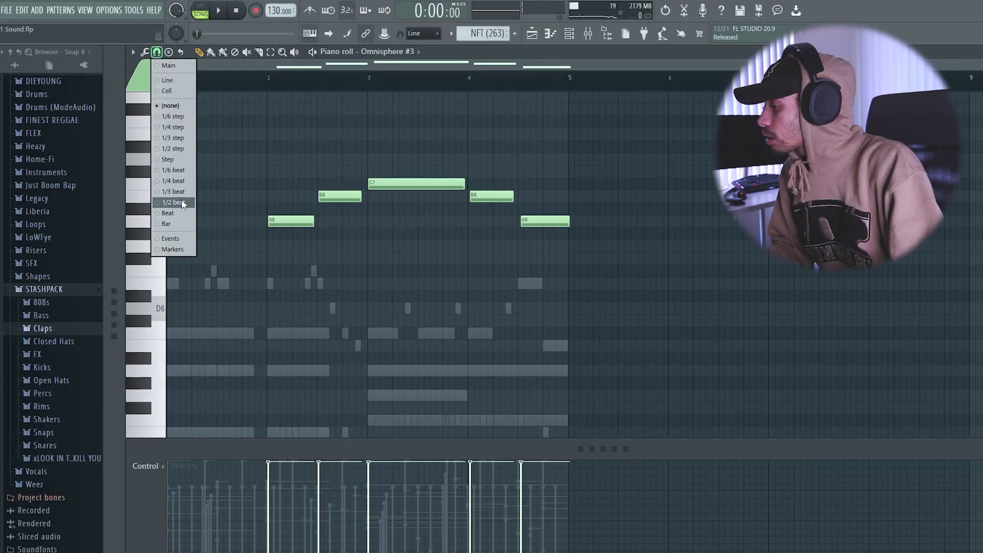
click(183, 204)
click(147, 54)
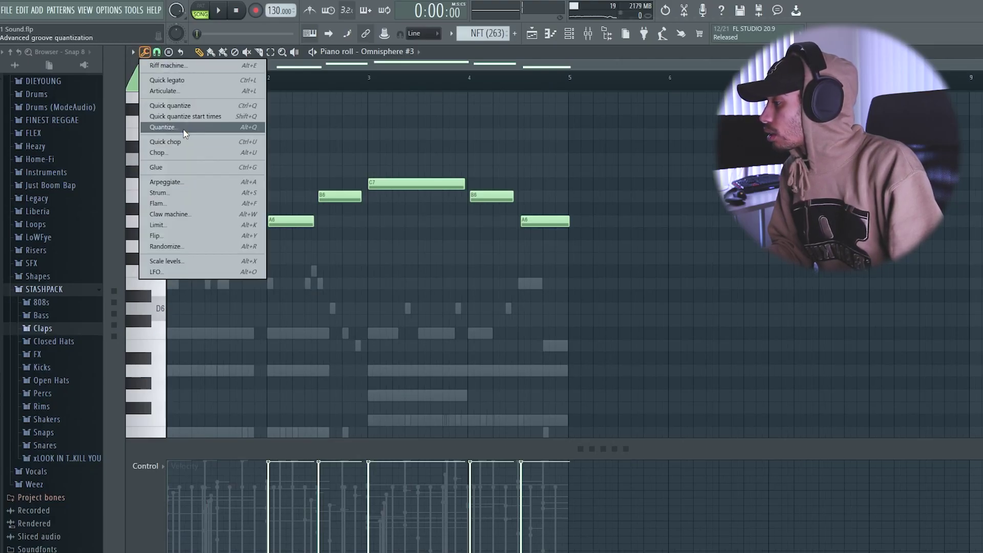
click(190, 106)
- Shape the Omnisphere #3 note velocities into a rising ramp during playback, with the last note lowered slightly
key(space)
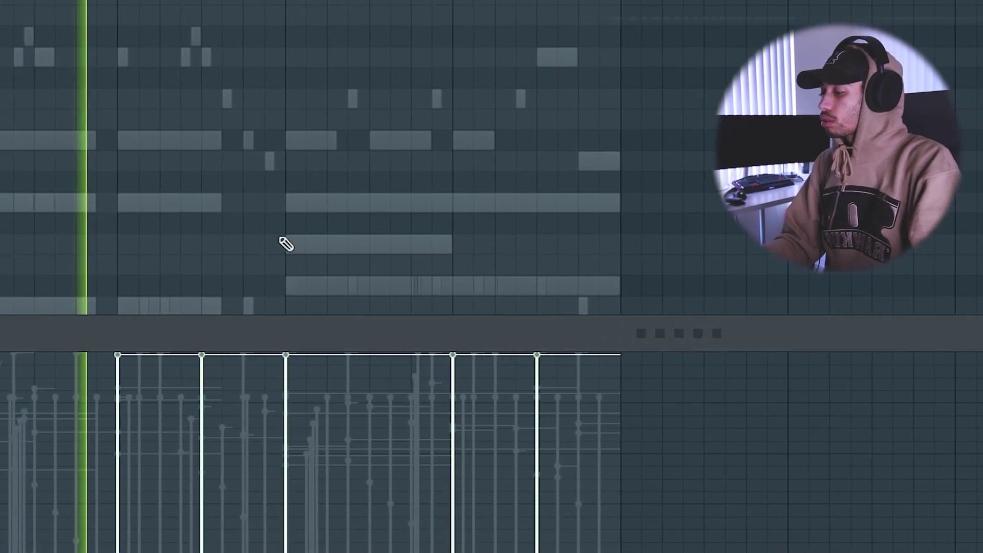
mouse_move(102, 429)
mouse_down()
mouse_move(301, 430)
mouse_move(554, 364)
mouse_up()
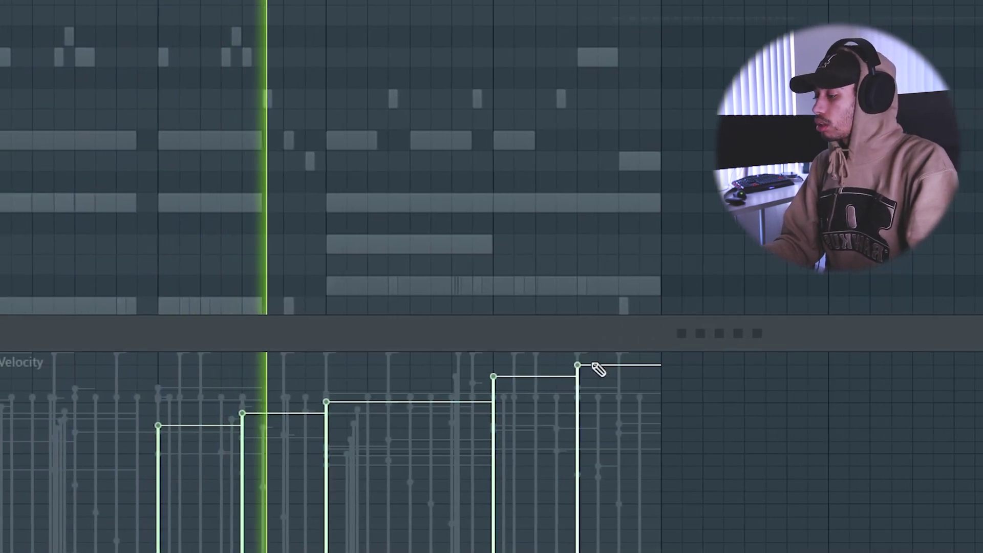
click(211, 387)
drag(342, 388, 349, 375)
click(176, 408)
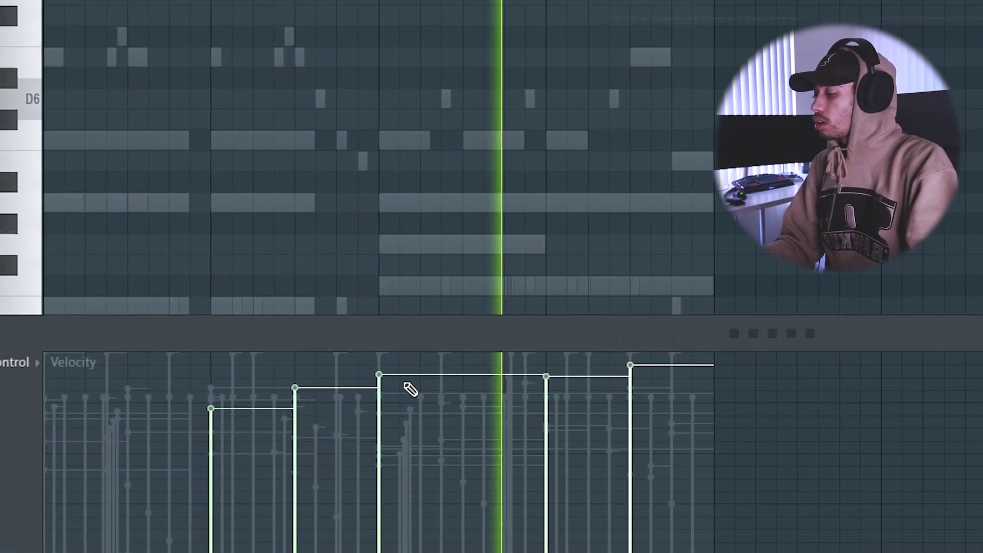
click(514, 374)
click(599, 369)
click(640, 390)
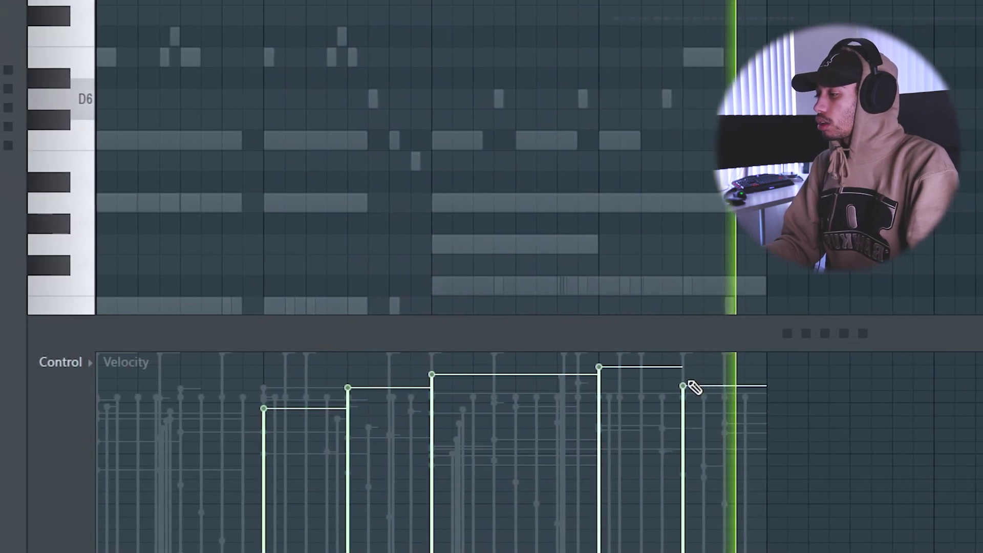